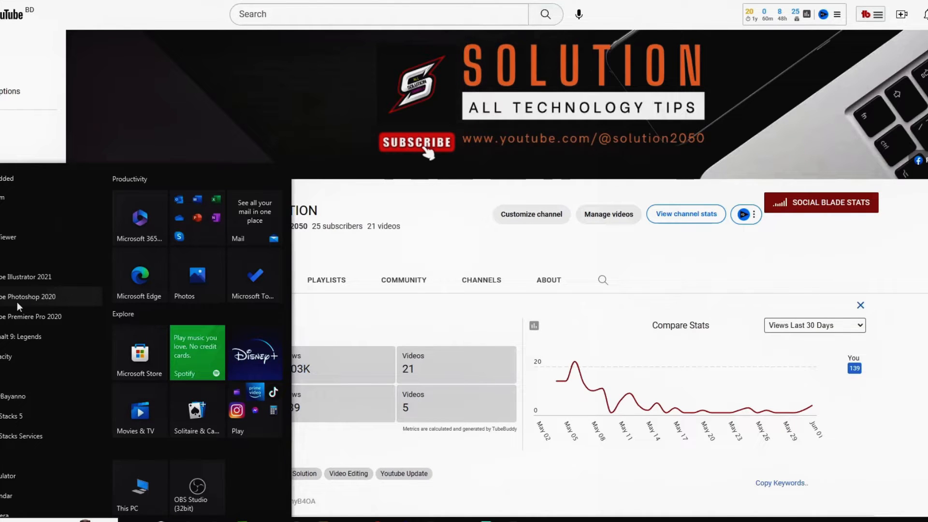
Step: Start Photoshop and create a new document from the Web Large preset, 1920 x 1080 px at 72 ppi
click(14, 298)
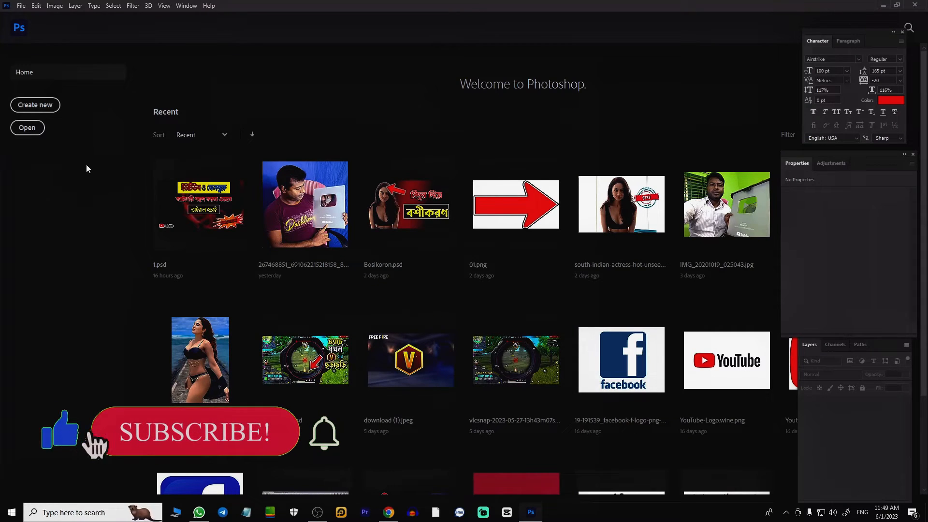
click(35, 104)
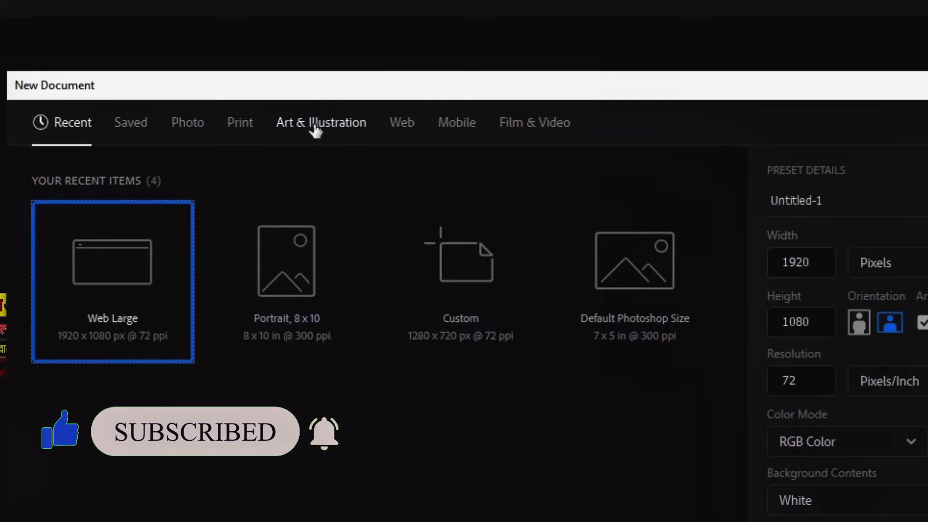
click(404, 125)
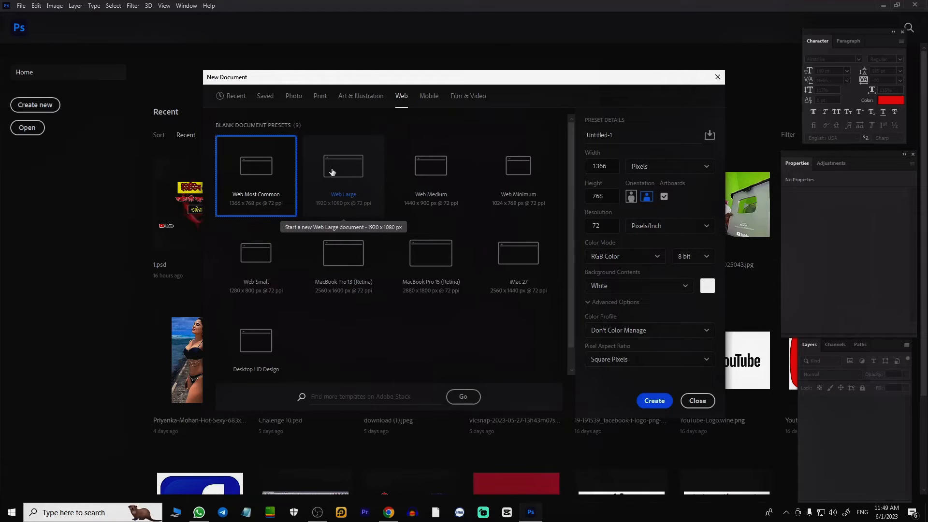
click(353, 173)
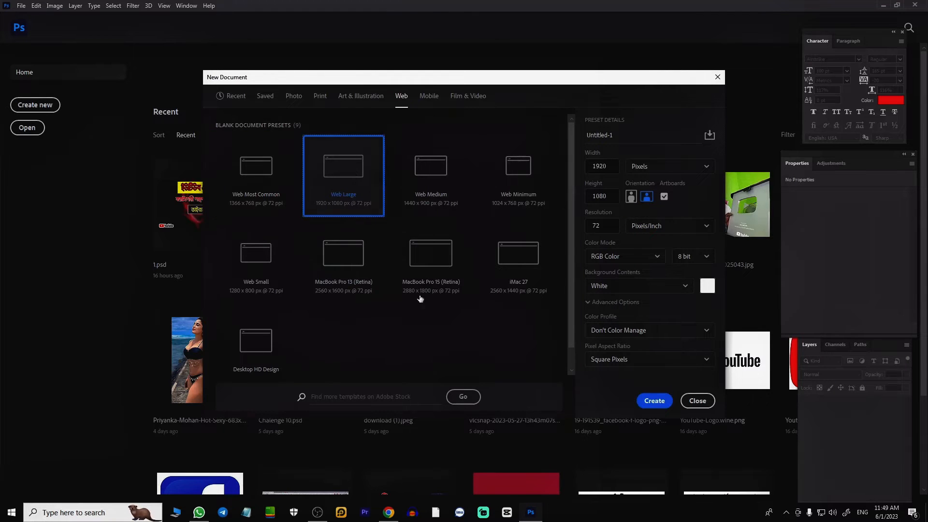
click(654, 401)
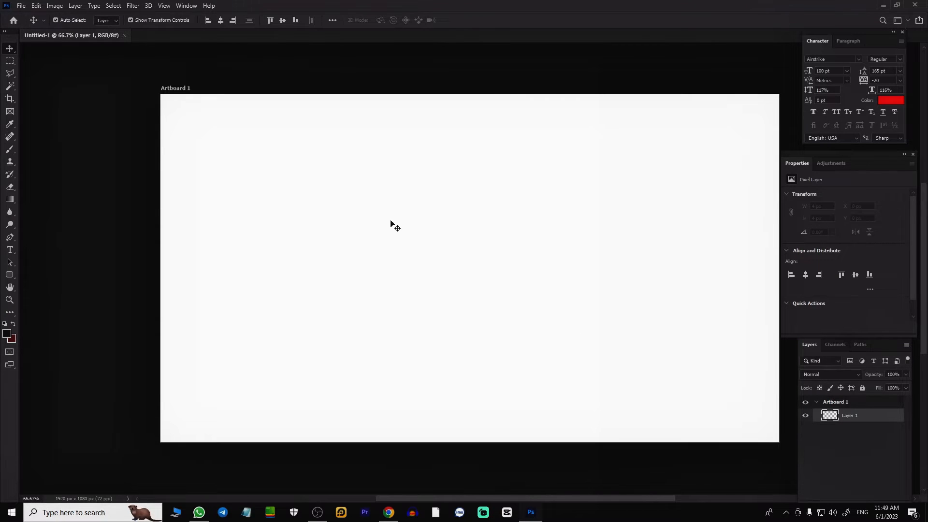
Step: Open the 336145 image from the Desktop folder and place it in the Untitled-1 document, covering the artboard
key(ctrl+o)
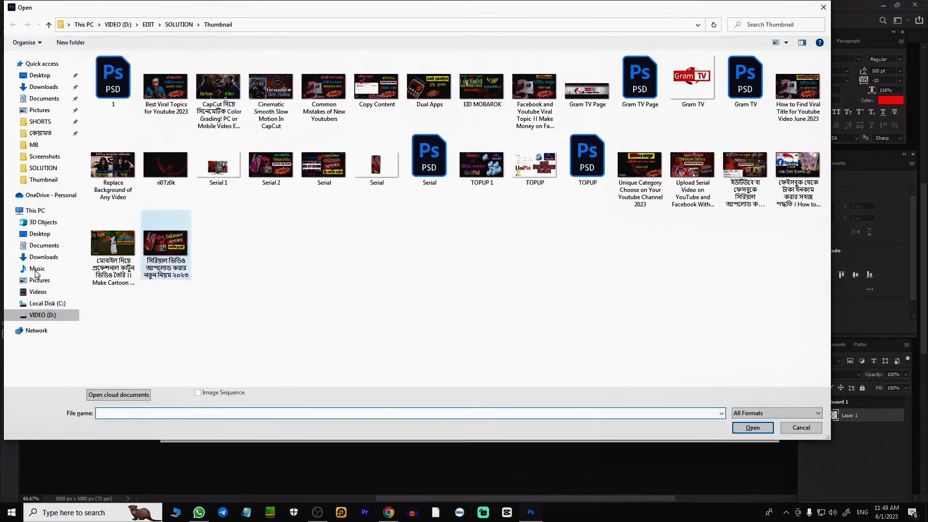
click(39, 75)
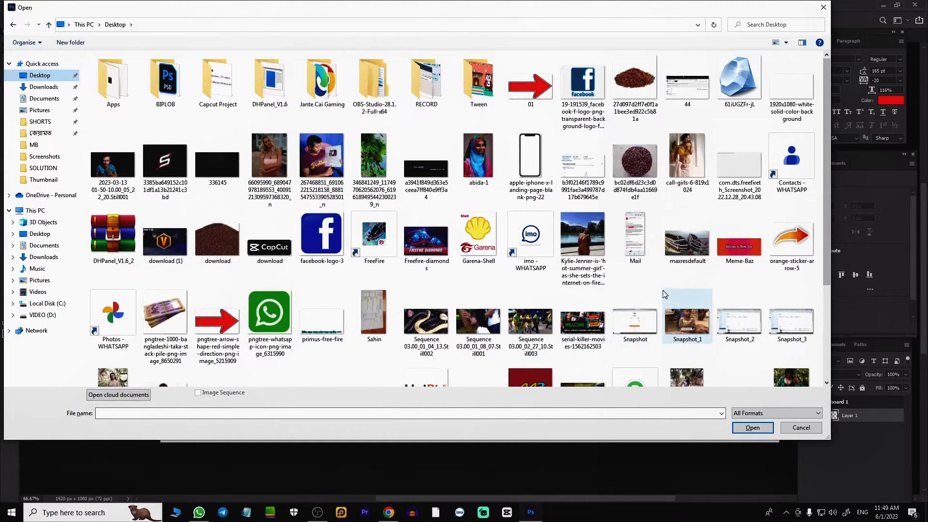
scroll(667, 296, down, 2)
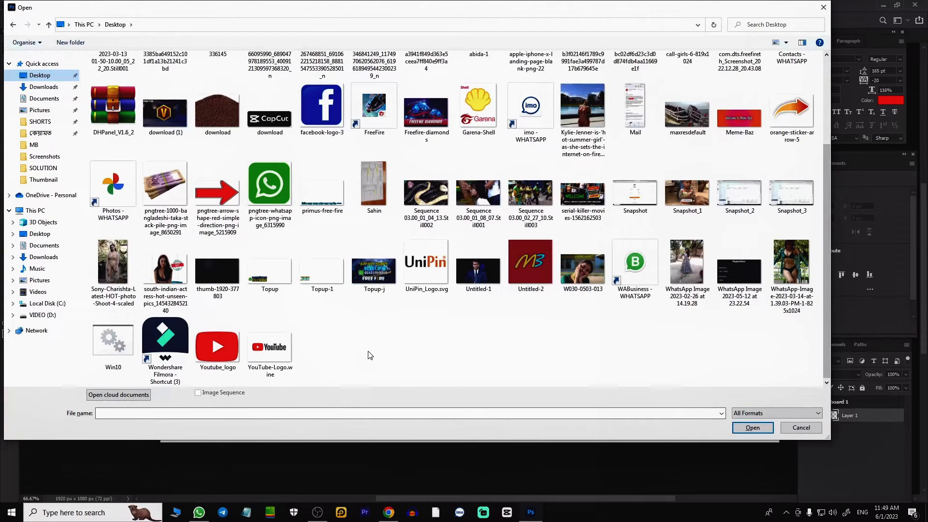
scroll(363, 351, up, 2)
click(218, 162)
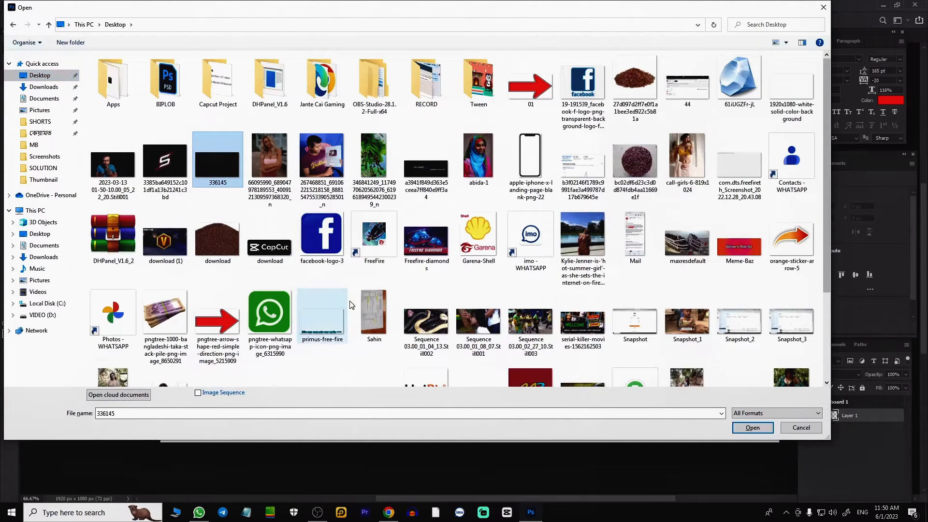
key(Return)
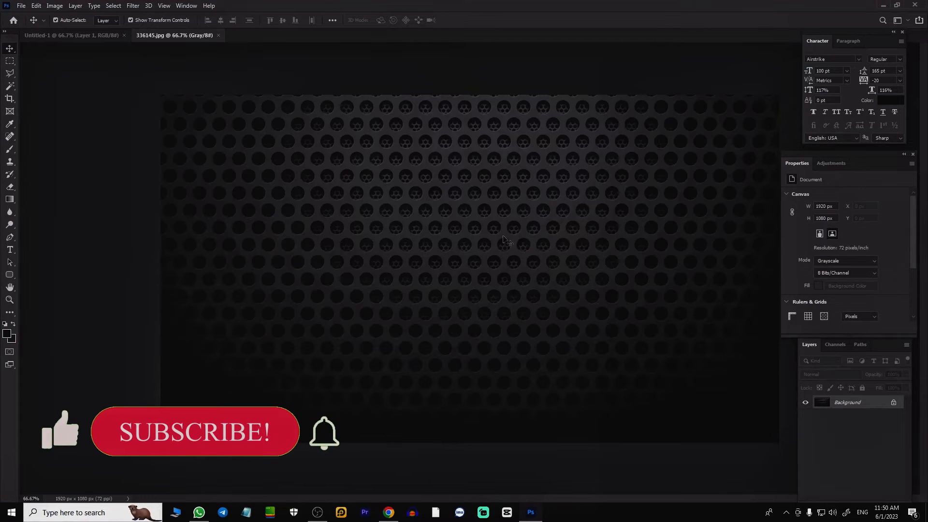
click(49, 36)
drag(49, 35, 460, 266)
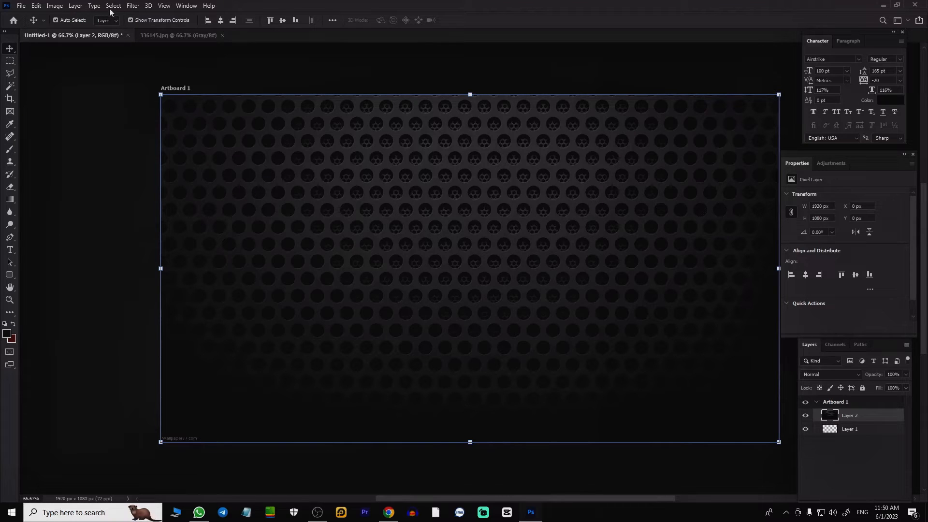
Step: Apply a Gaussian Blur with a radius of 10.0 pixels to the honeycomb background layer
click(130, 6)
mouse_move(148, 126)
mouse_move(192, 116)
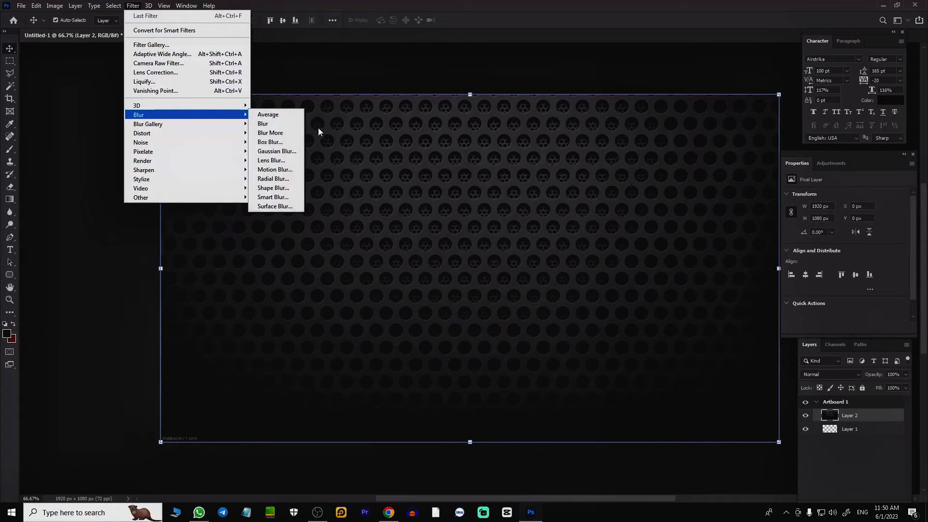
click(278, 151)
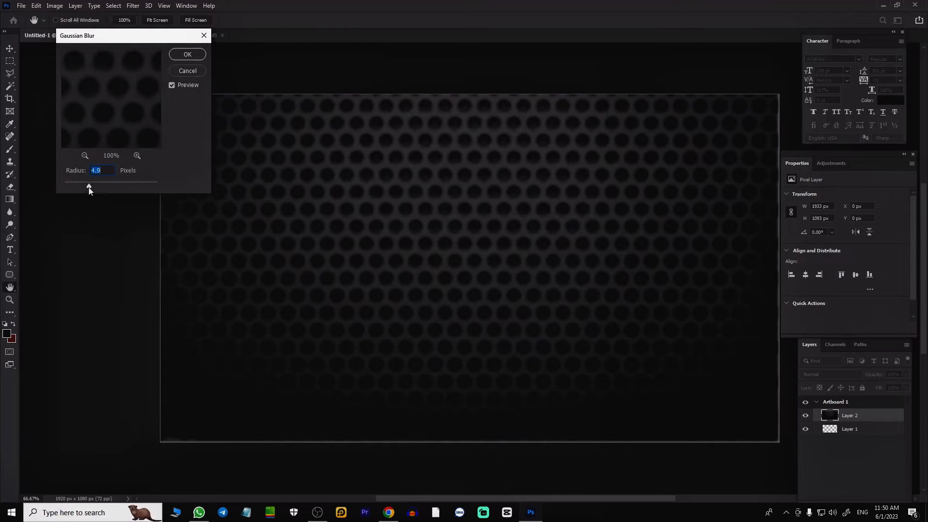
drag(96, 187, 102, 187)
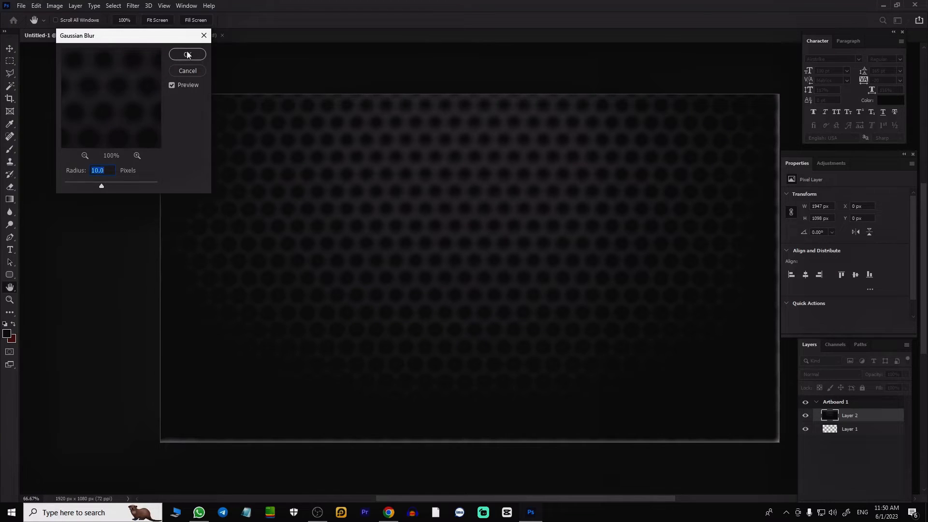
click(188, 55)
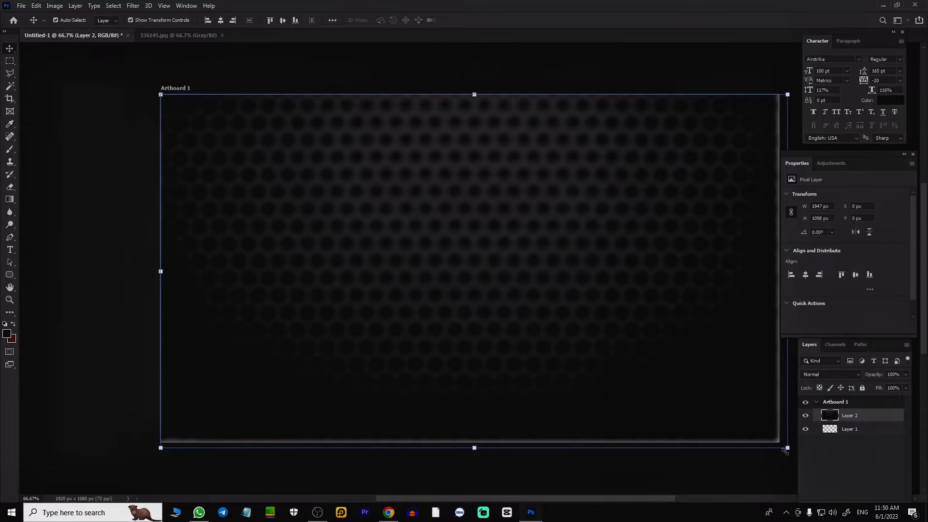
Step: Enlarge the blurred background layer to about 2007 x 1132 px so its edges extend beyond the artboard on all sides
drag(787, 450, 798, 454)
drag(160, 94, 152, 90)
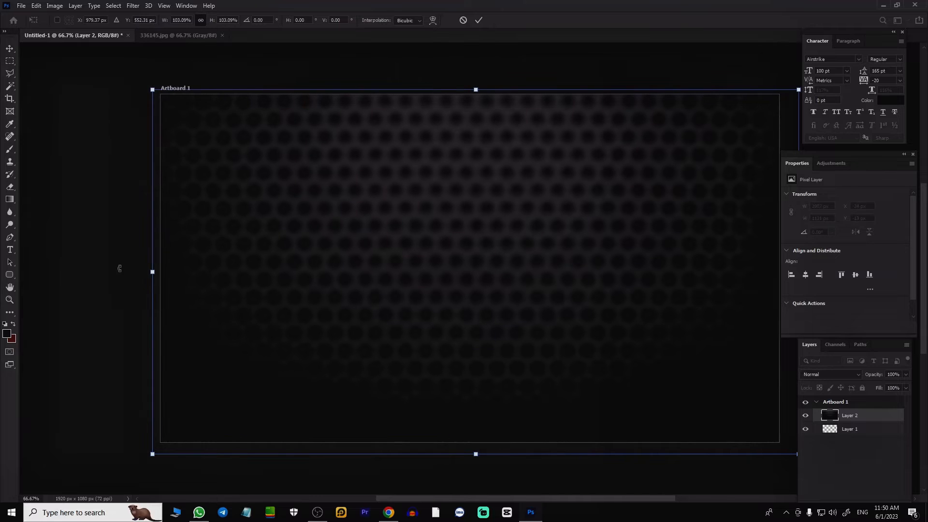
key(Return)
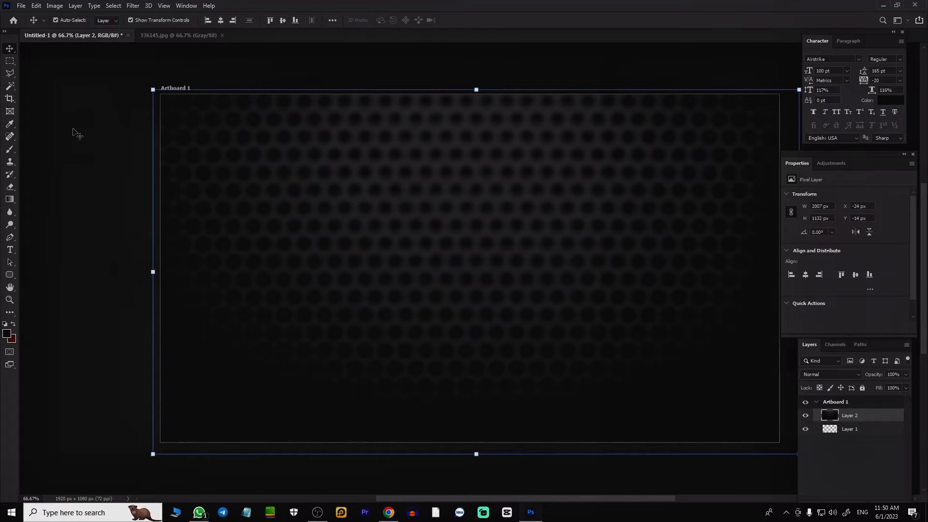
Step: Darken the background layer with Brightness/Contrast, using brightness -61 and contrast 82, and deselect the layer
click(52, 6)
mouse_move(87, 31)
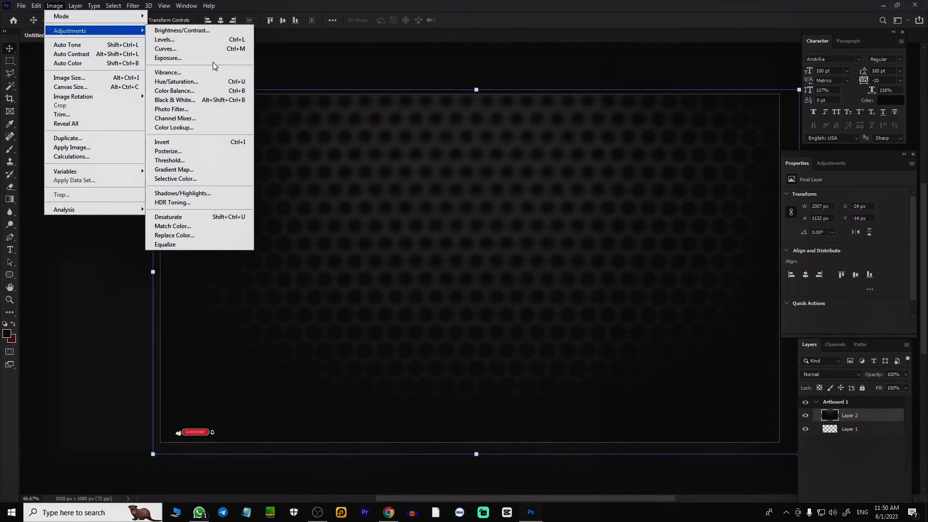
click(208, 30)
drag(304, 89, 340, 92)
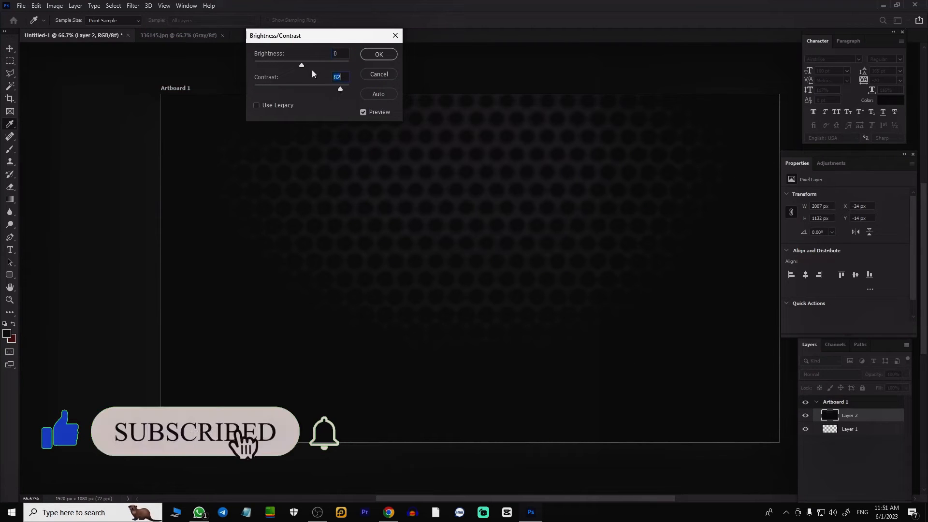
drag(302, 64, 283, 64)
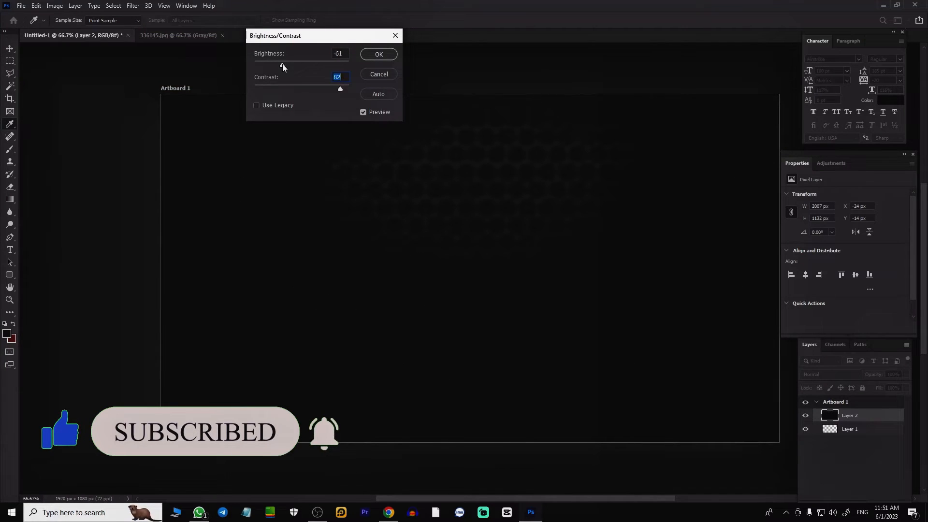
click(378, 54)
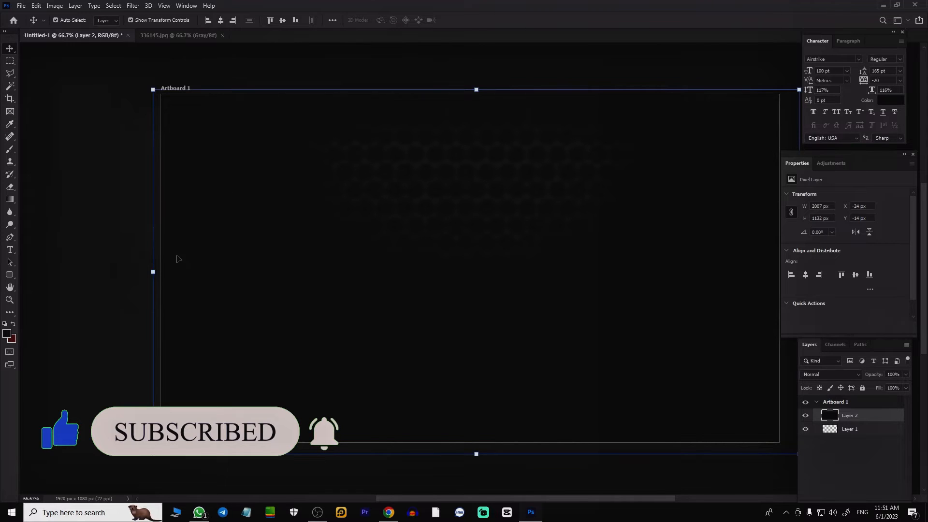
click(114, 190)
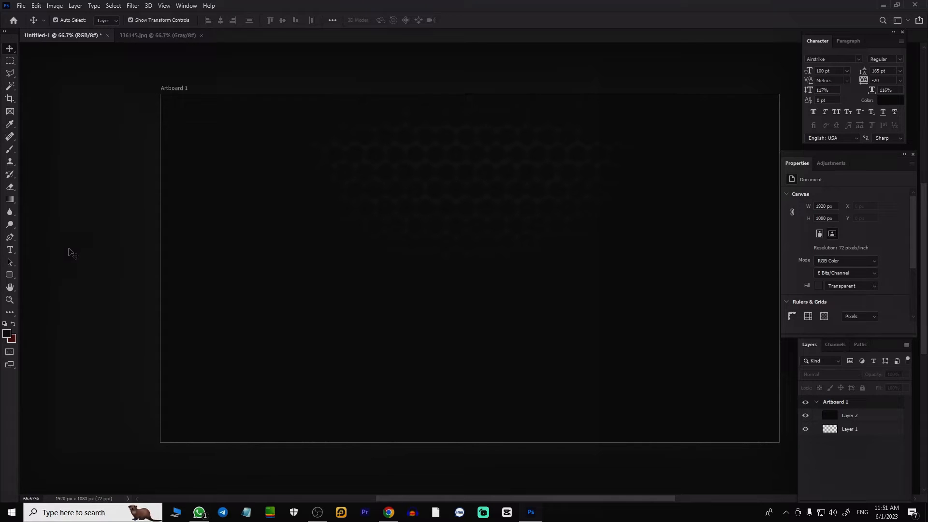
Step: Add a three-line text in the KongshoMJ font on the artboard reading "আমিএই ভাবে / থাম্বনেইল / বানাই"
key(t)
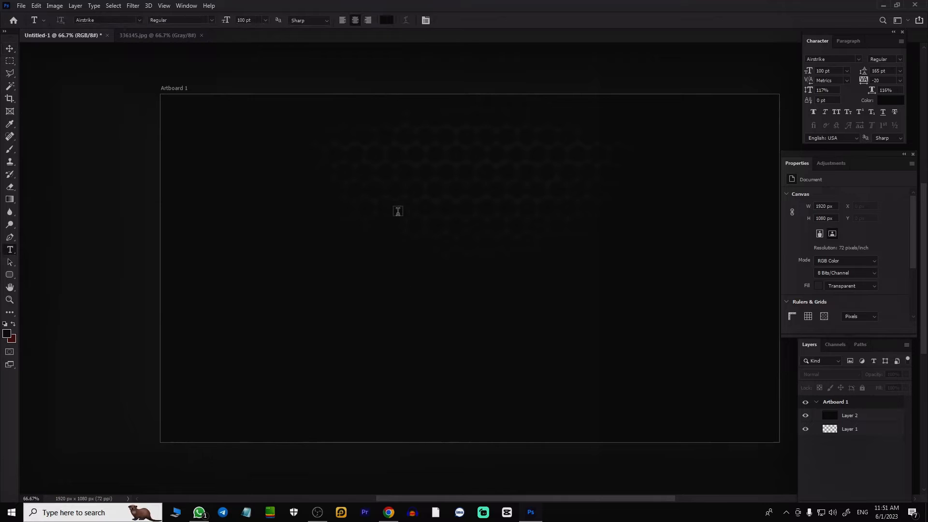
click(397, 211)
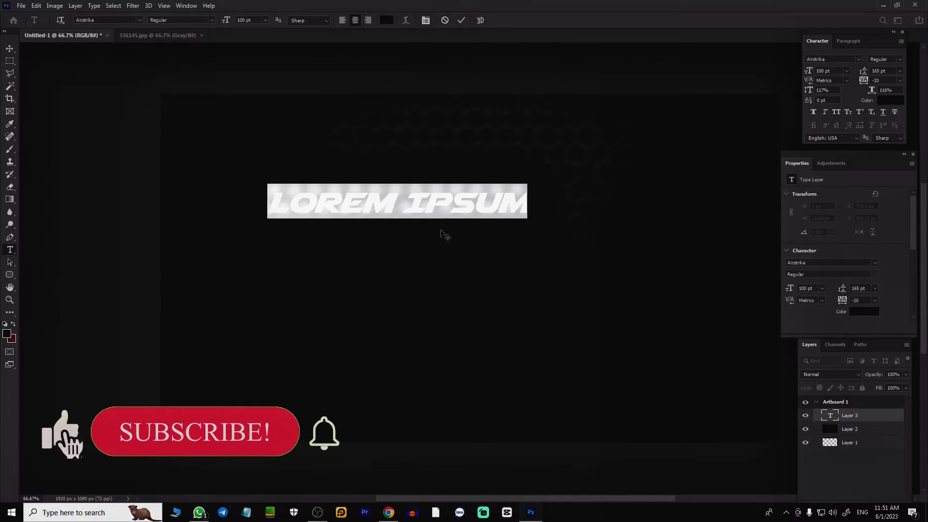
key(BackSpace)
key(ctrl+z)
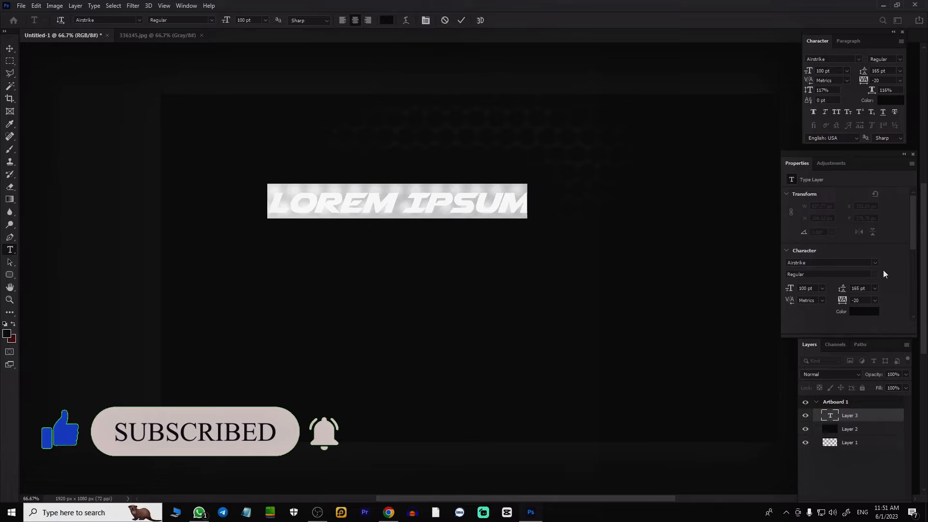
click(858, 59)
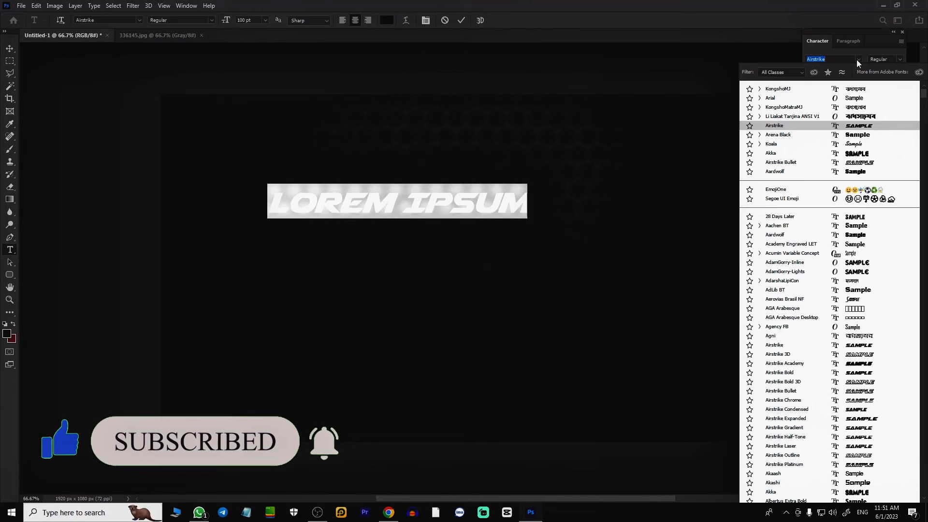
click(784, 90)
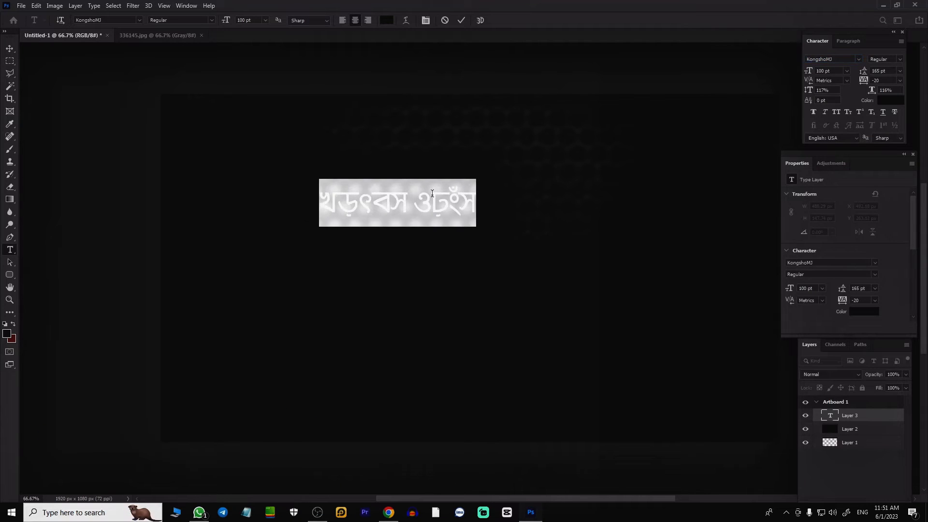
key(ctrl)
key(ctrl+Return)
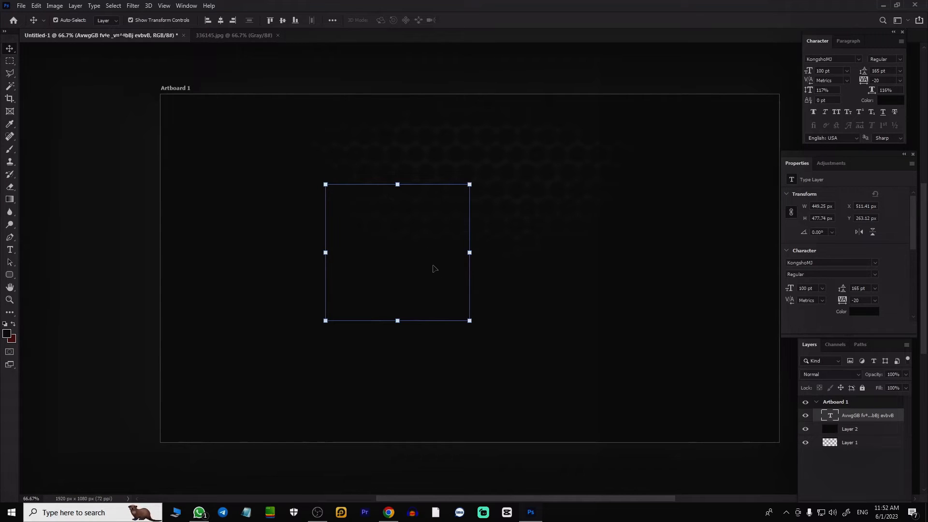
Step: Set the Bengali text's color to white, ffffff
click(899, 102)
text(ffffff)
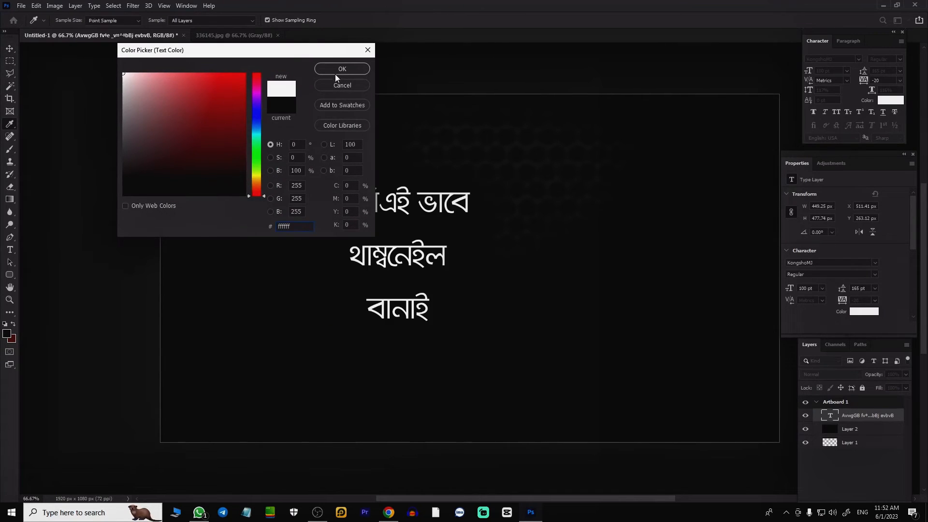
click(338, 70)
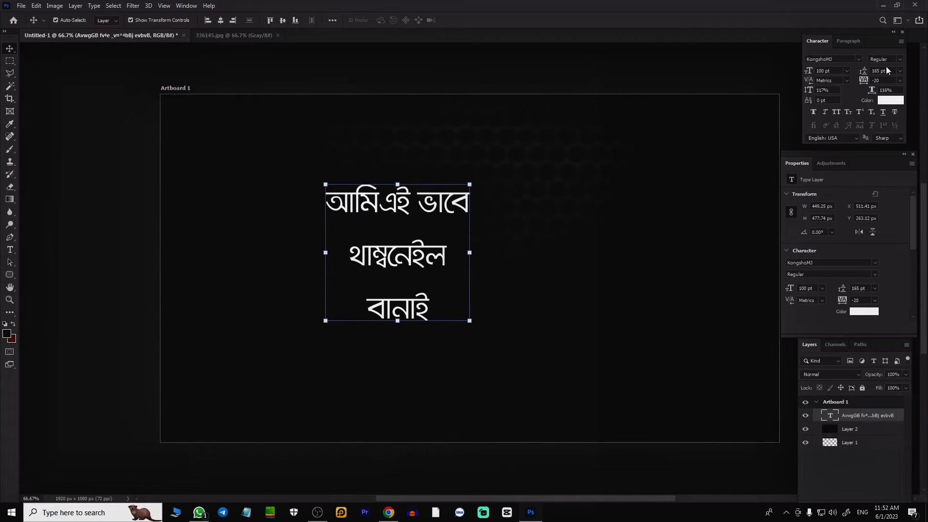
Step: Set the Bengali text's style to Bold and move it to the right of the artboard's center
click(900, 60)
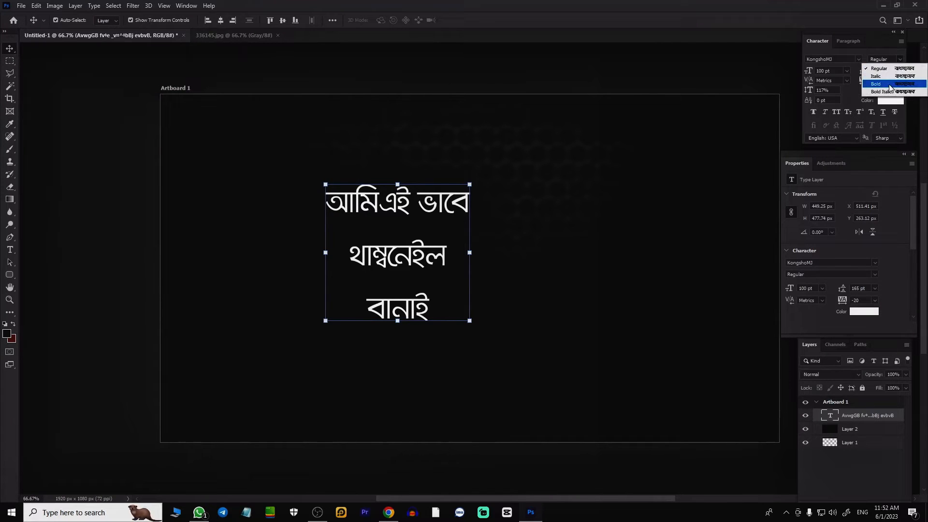
click(879, 84)
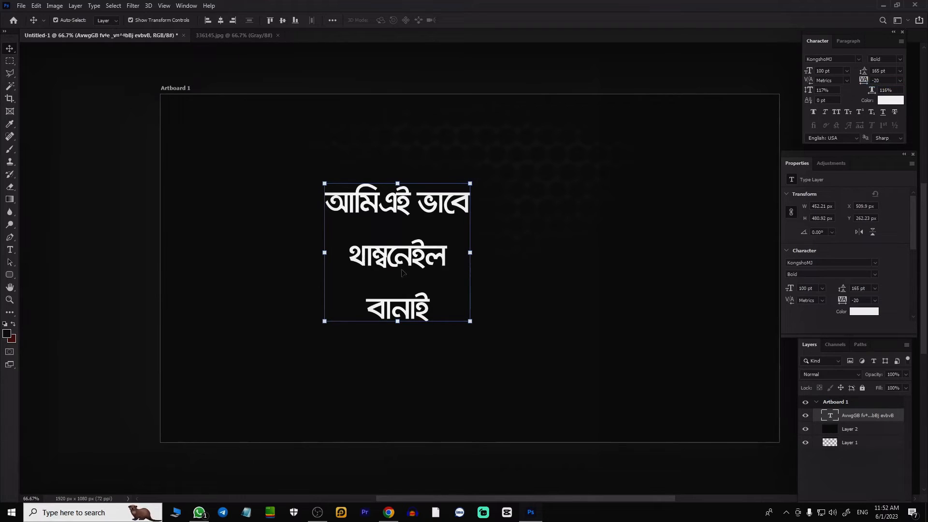
drag(407, 205, 552, 217)
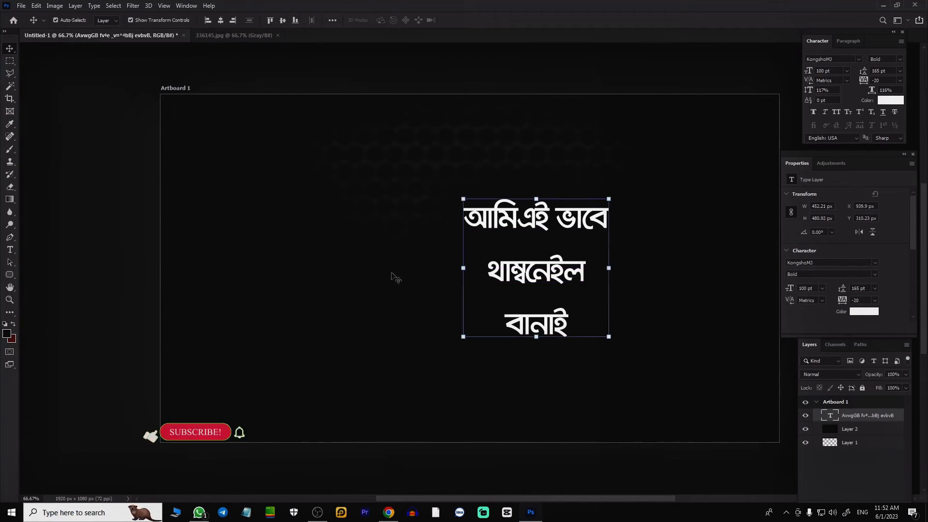
Step: Draw a rectangular marquee selection on the background layer, about 602 x 186 px, in the empty area left of the text
click(339, 342)
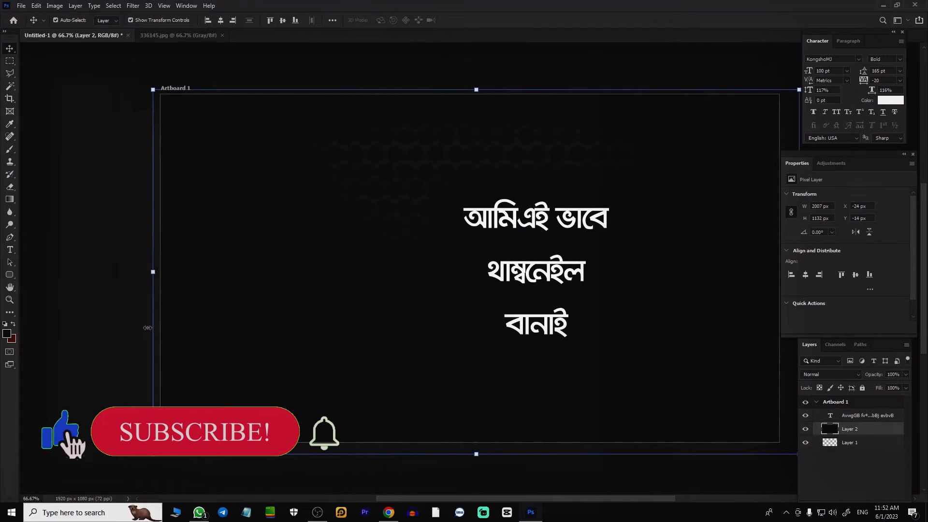
key(m)
drag(249, 229, 442, 288)
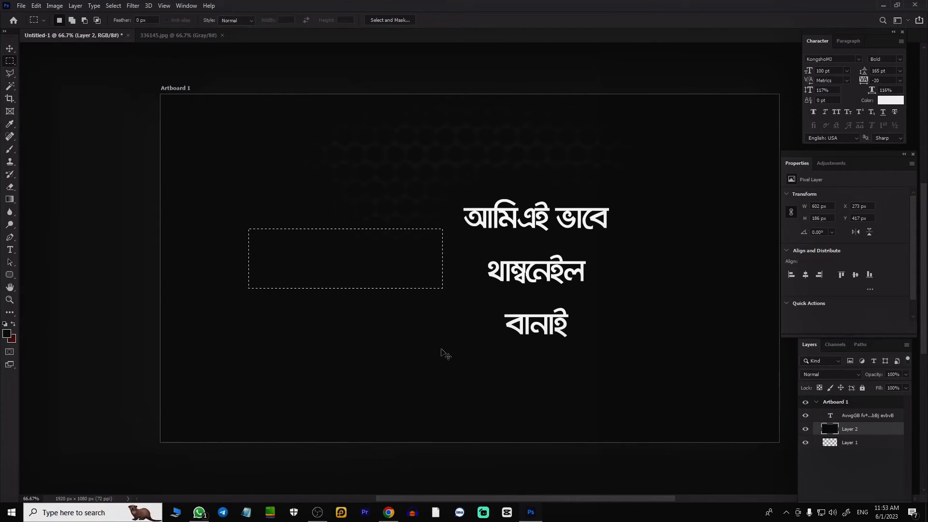
Step: Copy the marquee selection of the background to a new layer, nudge it up slightly, and give it a yellow Color Overlay
key(ctrl+j)
key(v)
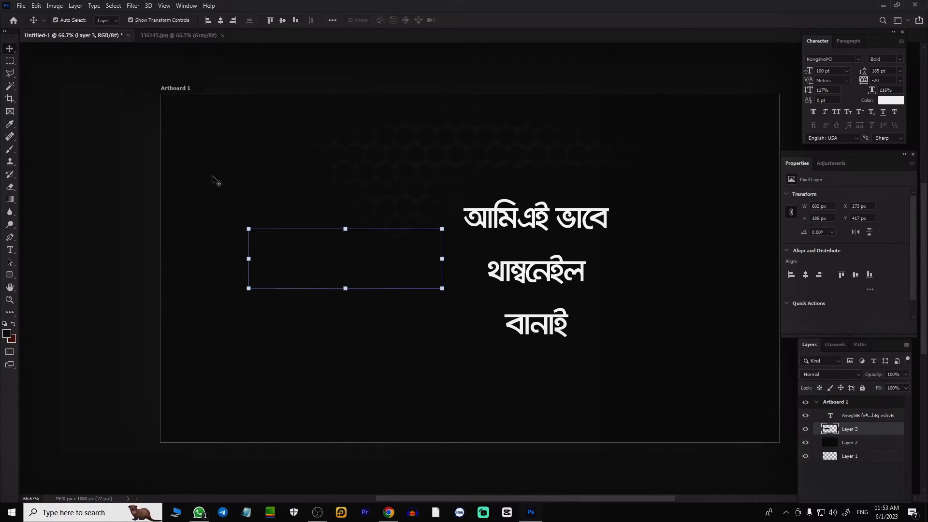
mouse_move(364, 258)
mouse_down()
mouse_move(377, 216)
mouse_move(367, 250)
mouse_up()
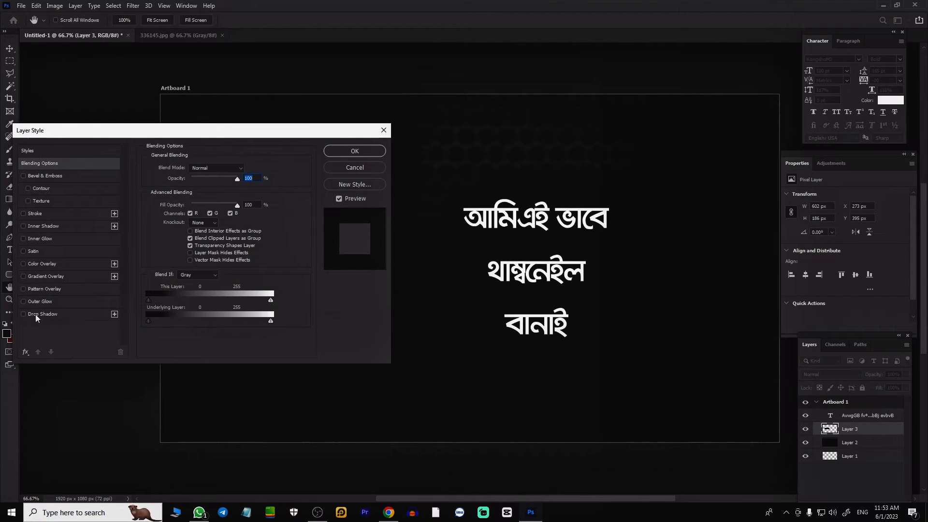
click(57, 264)
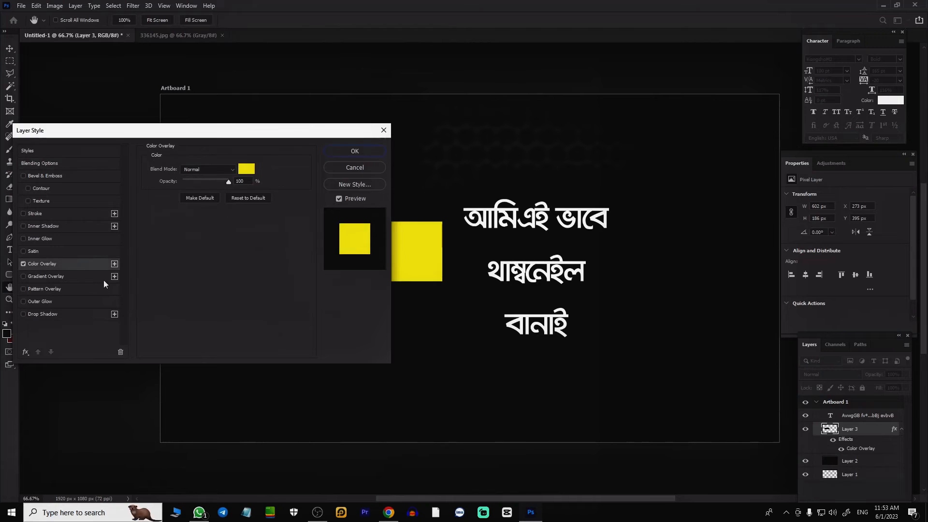
click(359, 152)
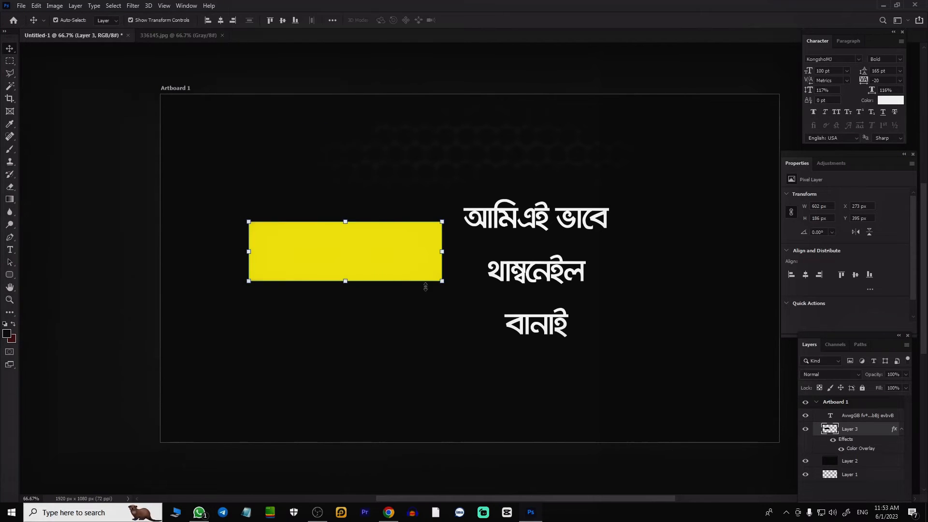
Step: Move the yellow rectangle to the artboard's center and enlarge it proportionally to about 1101 x 340 px
drag(382, 256, 500, 255)
drag(502, 255, 503, 254)
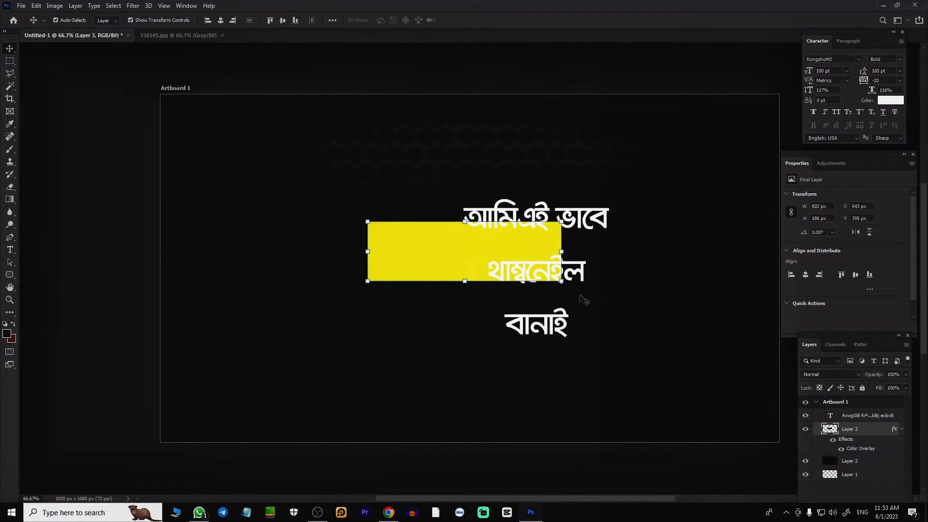
drag(562, 284, 669, 314)
drag(363, 223, 311, 207)
drag(421, 270, 398, 271)
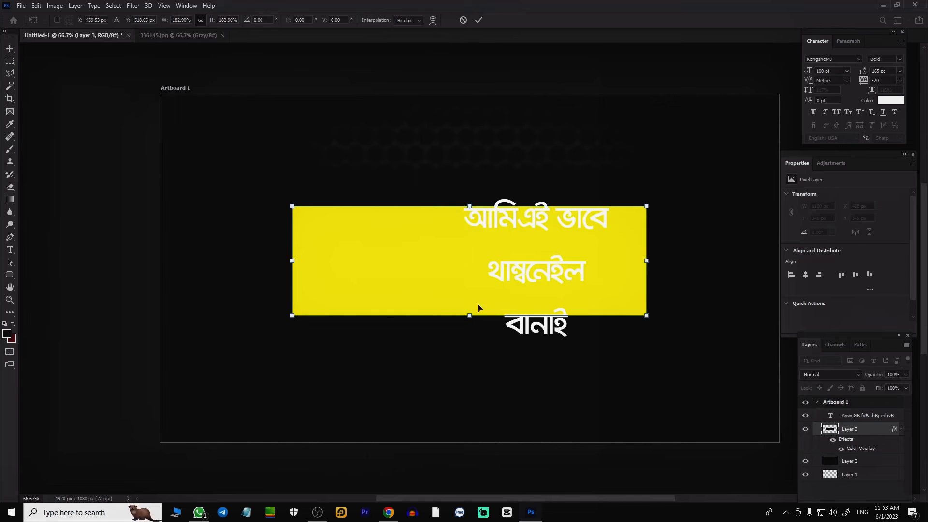
key(Return)
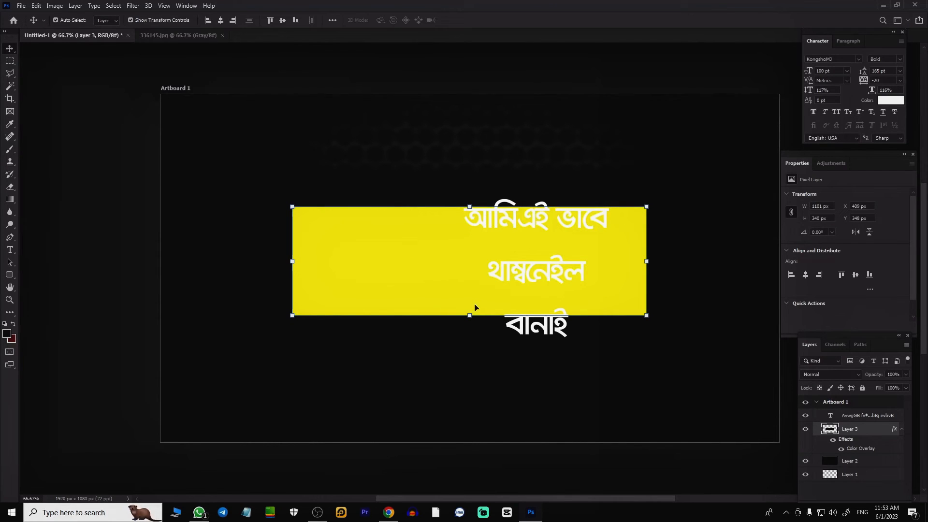
Step: Center the Bengali text over the yellow rectangle and color the middle line "থাম্বনেইল" pure red
mouse_move(531, 277)
mouse_down()
mouse_move(463, 265)
mouse_move(525, 261)
mouse_up()
double_click(426, 265)
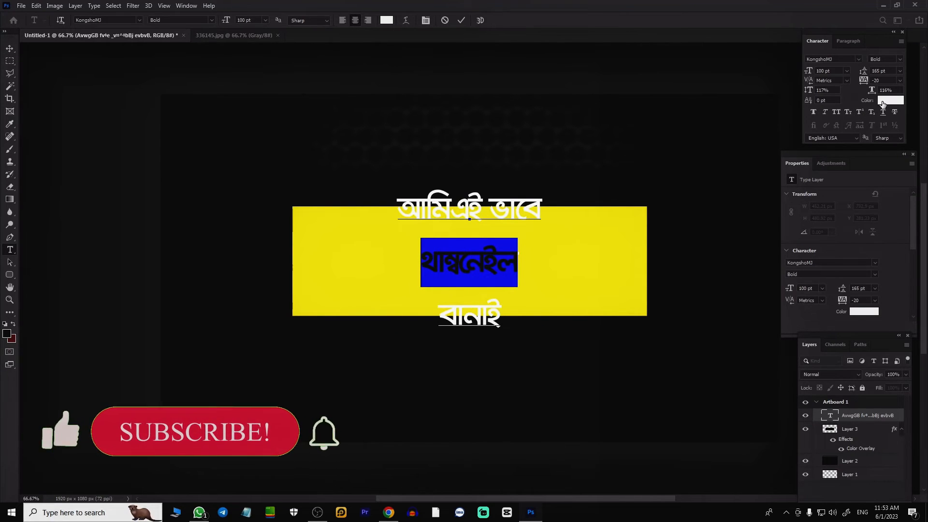
click(887, 102)
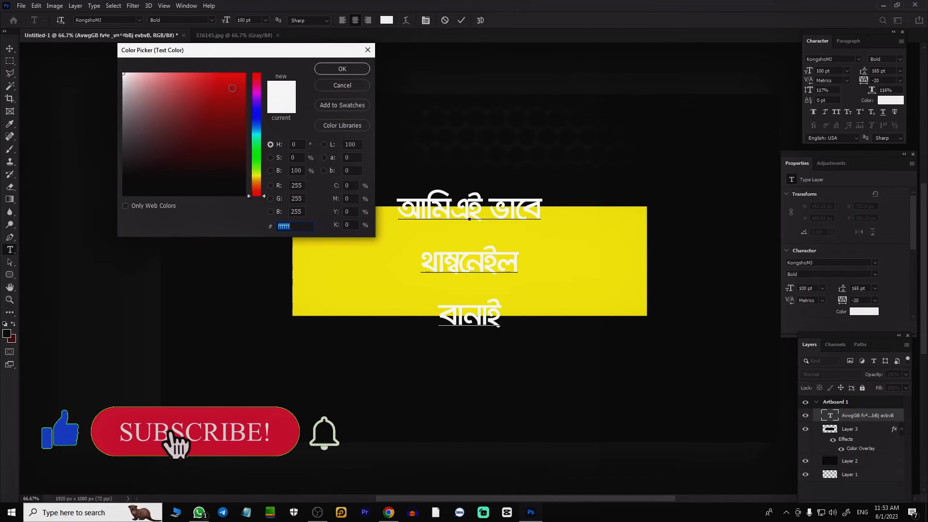
click(245, 74)
click(351, 70)
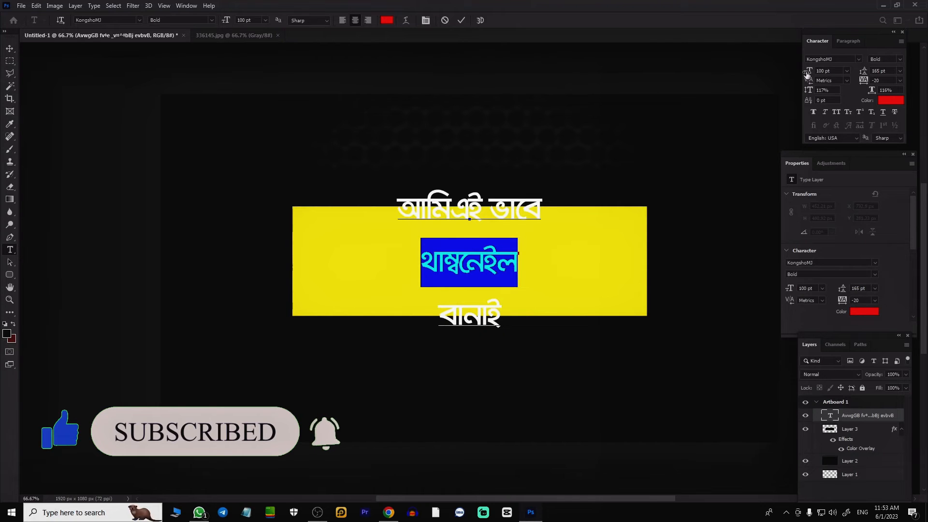
Step: Set "থাম্বনেইল" to 203 pt, 284 pt leading, 132% vertical and 141% horizontal scale, and move the text up onto the rectangle
drag(806, 71, 857, 83)
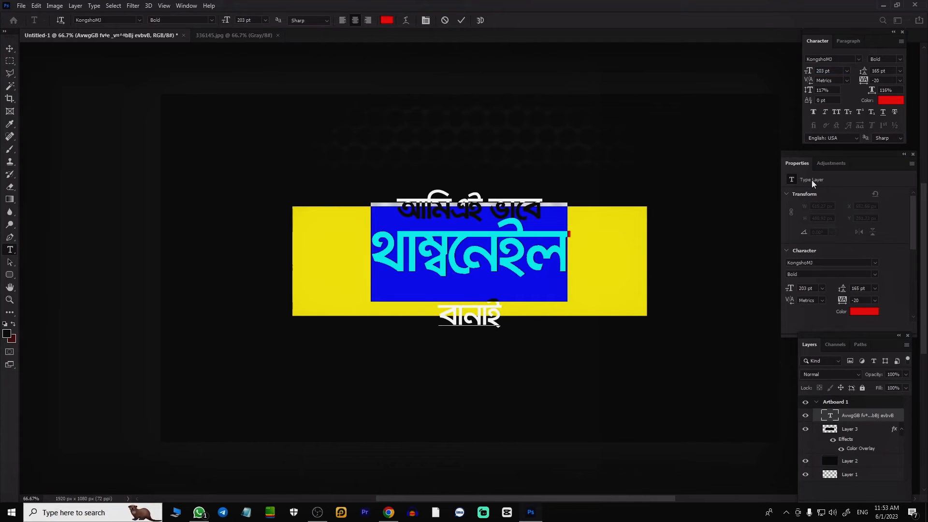
drag(869, 93, 883, 98)
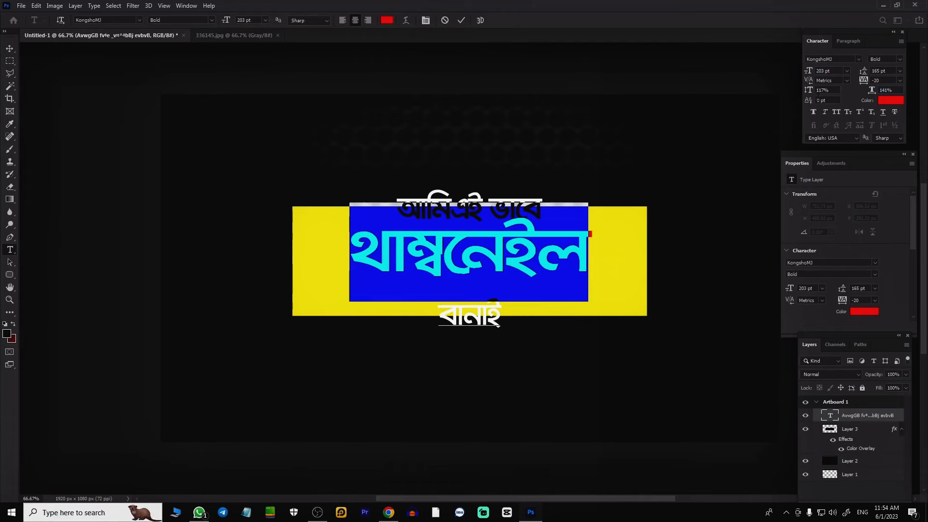
drag(810, 93, 818, 94)
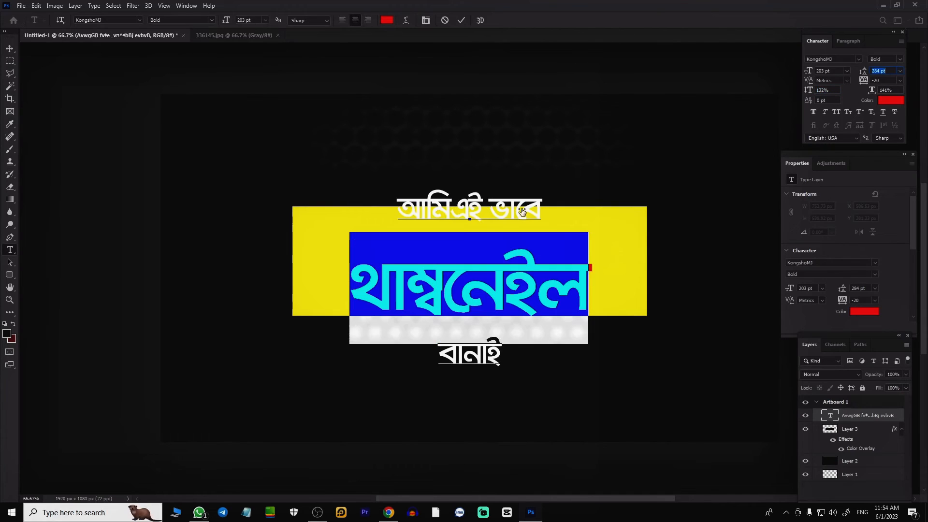
click(12, 49)
drag(483, 288, 480, 266)
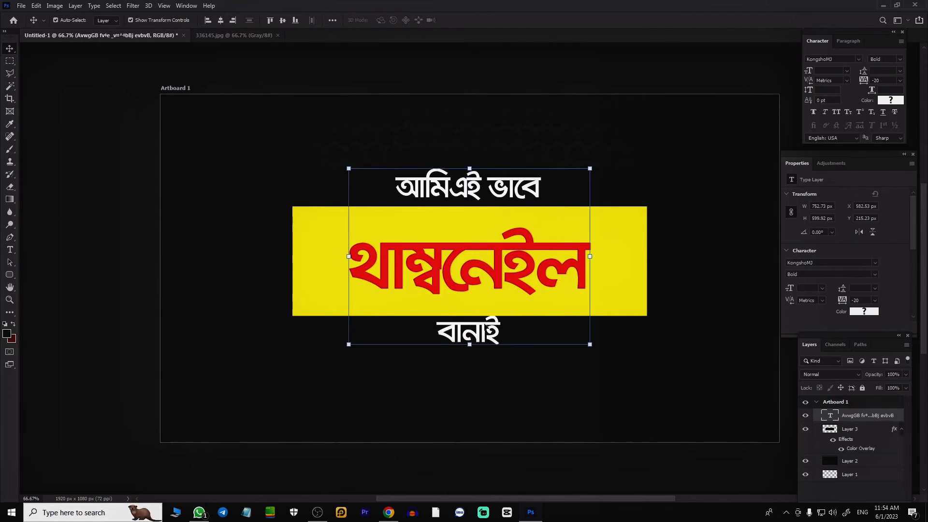
Step: Enlarge the bottom line "বানাই" and increase its leading, and set the top line "আমিএই ভাবে" to 166 pt
double_click(463, 332)
drag(809, 73, 867, 76)
drag(863, 72, 926, 73)
drag(398, 187, 694, 177)
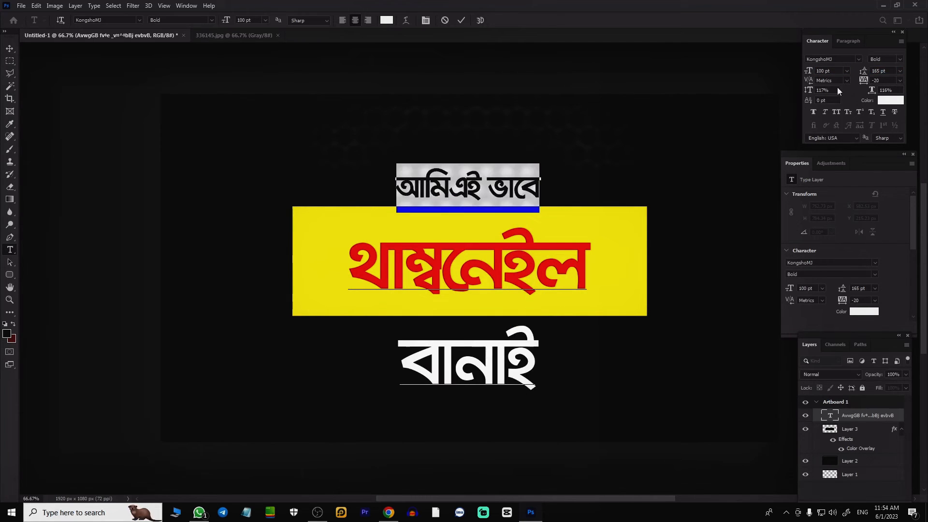
drag(810, 72, 842, 85)
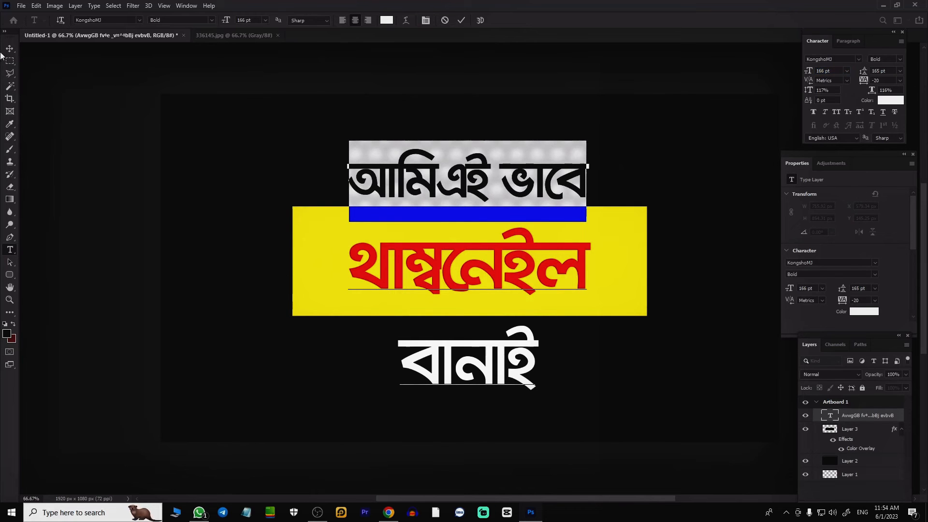
Step: Set the middle line "থাম্বনেইল" to 239 pt with 316 pt leading
click(349, 263)
drag(348, 264, 623, 263)
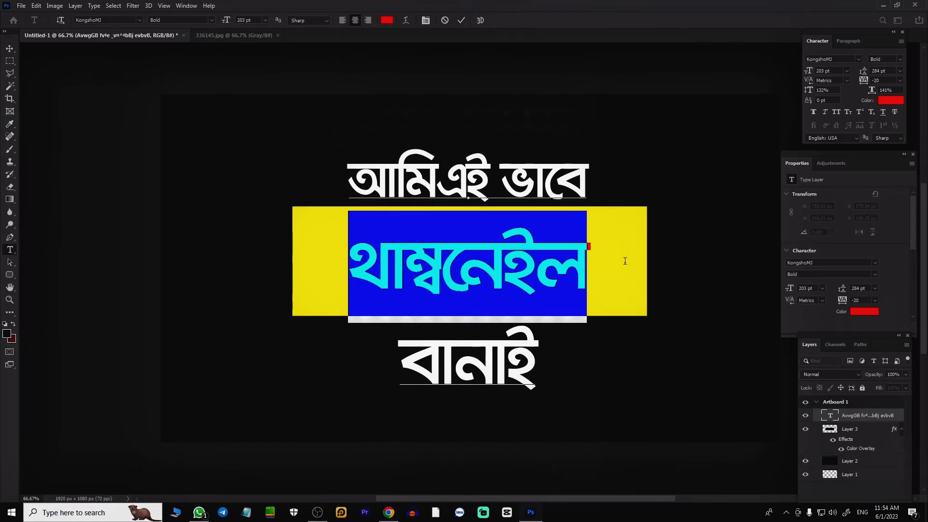
drag(808, 72, 826, 72)
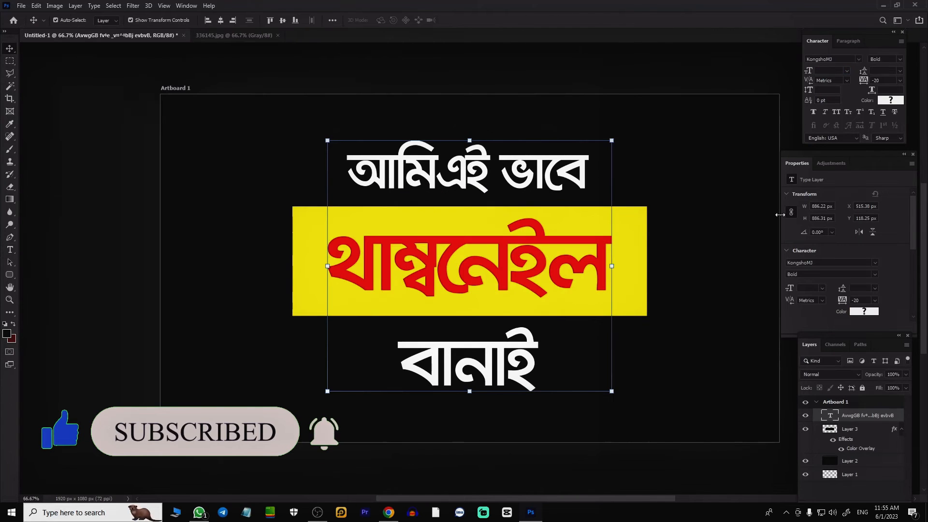
Step: Add a black 10 px outside stroke to the Bengali text layer
double_click(901, 419)
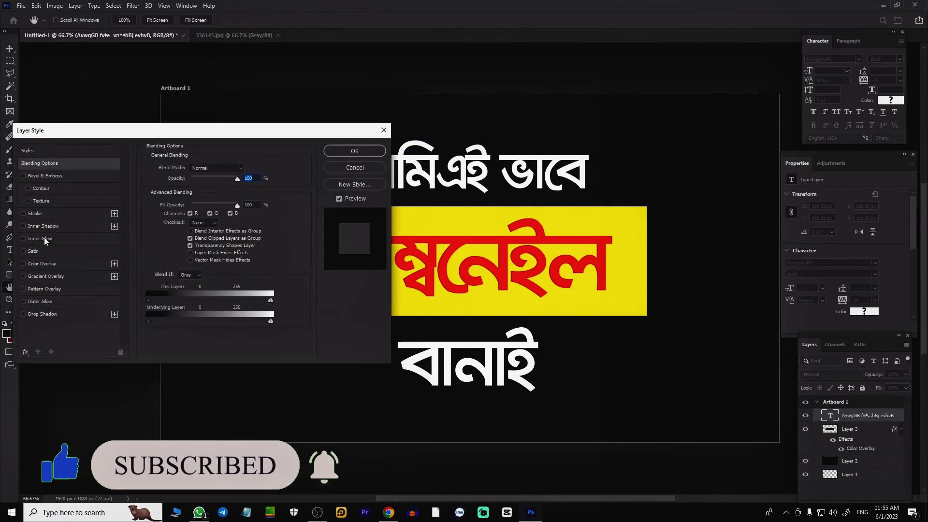
click(53, 213)
double_click(237, 166)
text(10)
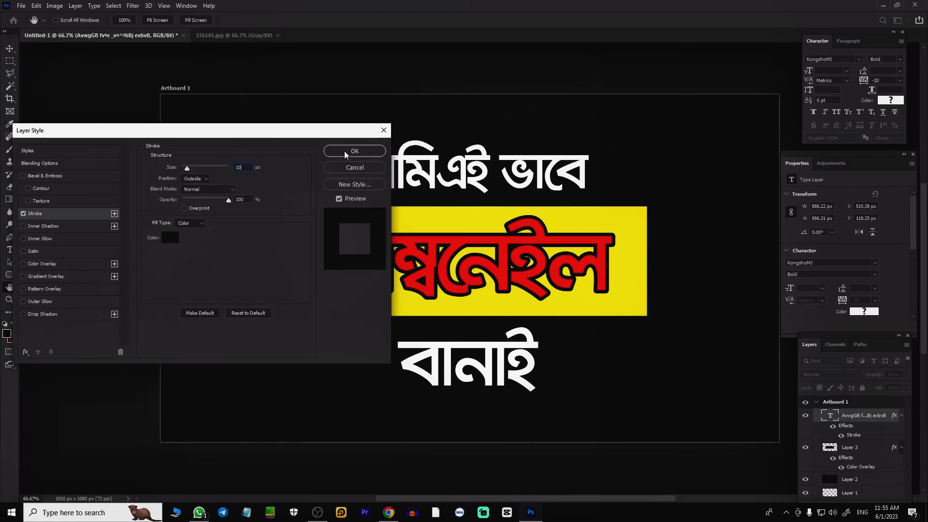
Step: Add a black drop shadow to the text layer with 42% spread and 27 px size
click(61, 314)
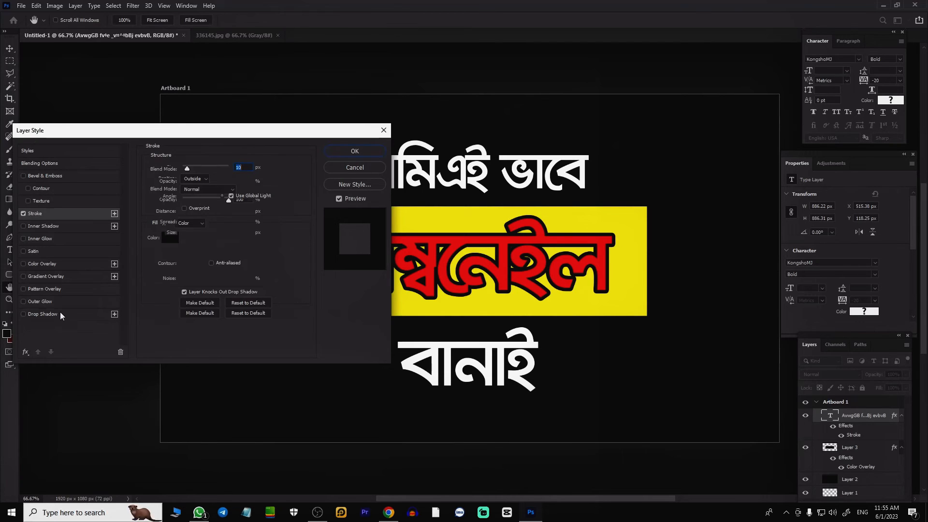
drag(432, 275, 433, 276)
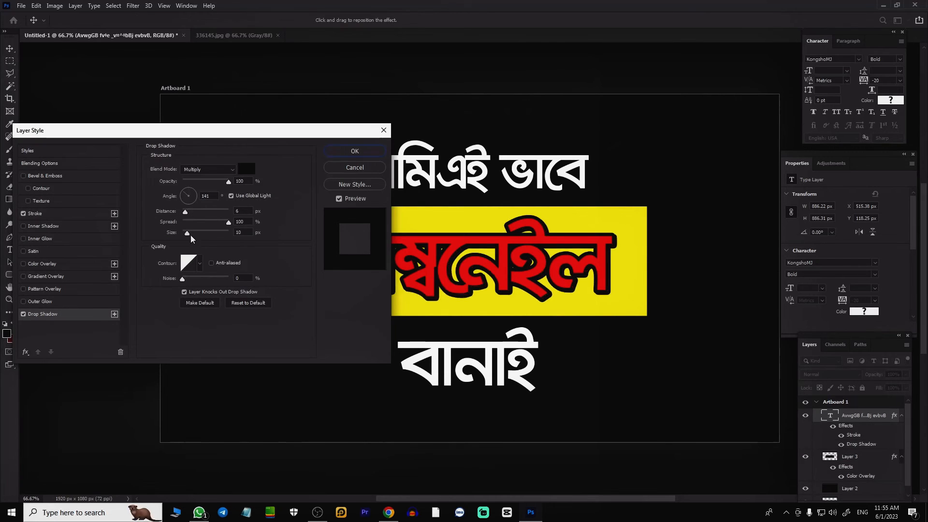
drag(187, 233, 190, 233)
click(201, 223)
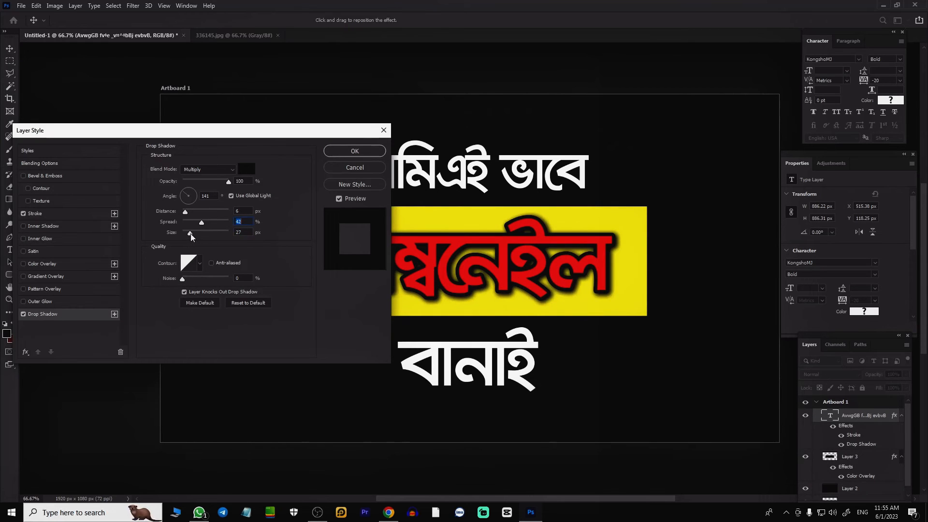
click(678, 344)
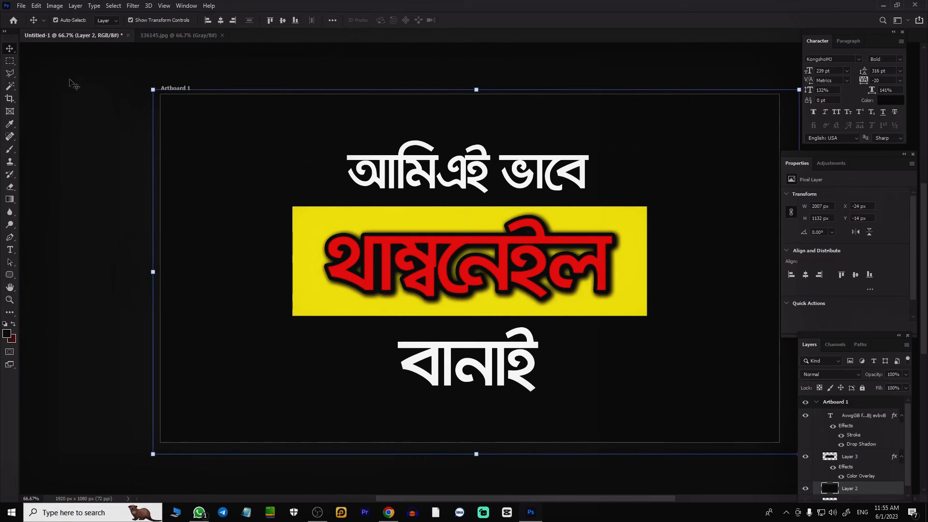
Step: Save the thumbnail as a JPEG named "Make Thumbnail" in the Thumbnail folder inside SOLUTION
click(22, 6)
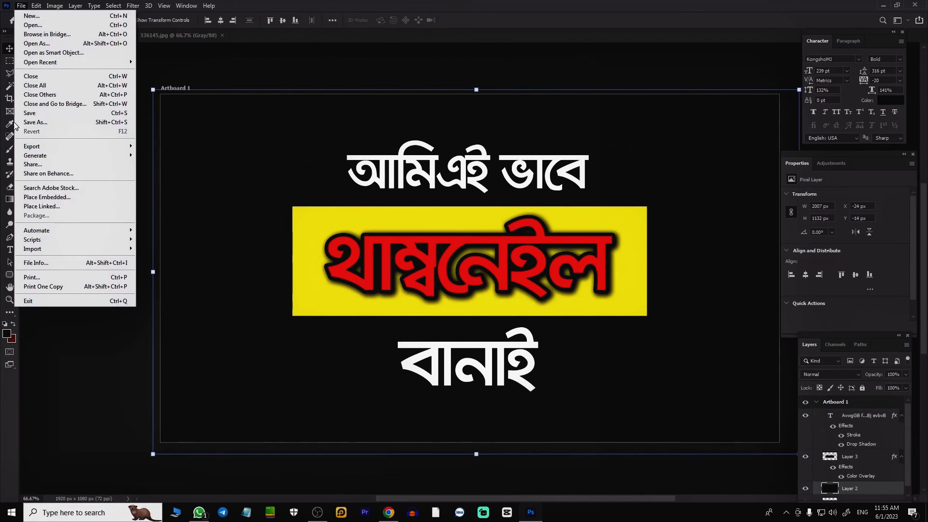
click(39, 122)
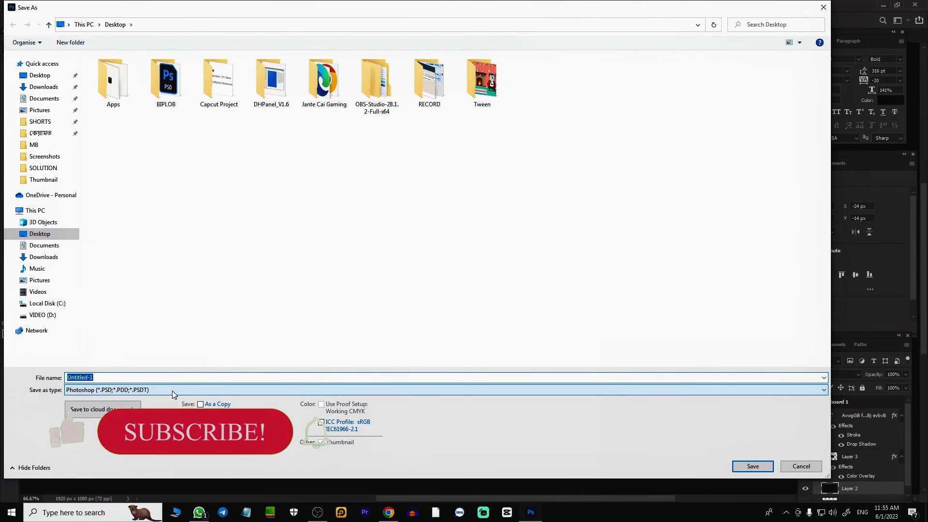
click(172, 391)
click(169, 293)
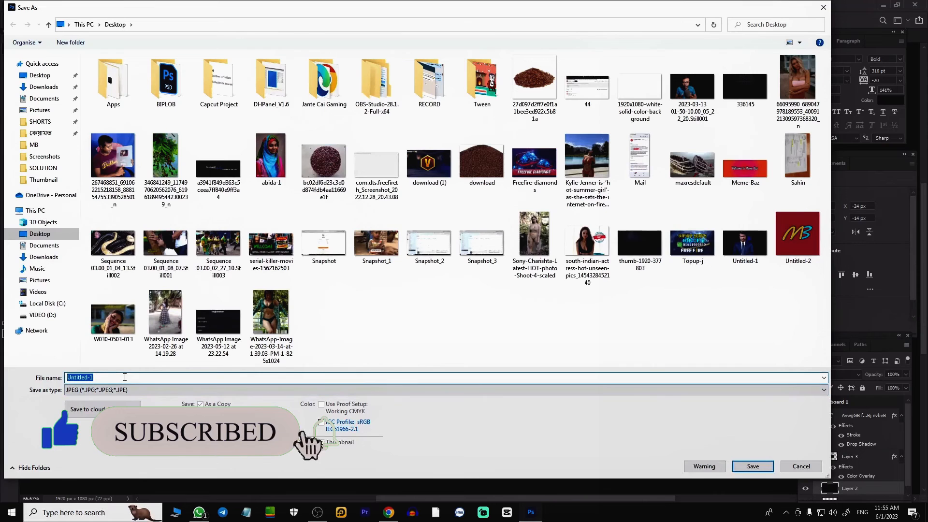
click(32, 170)
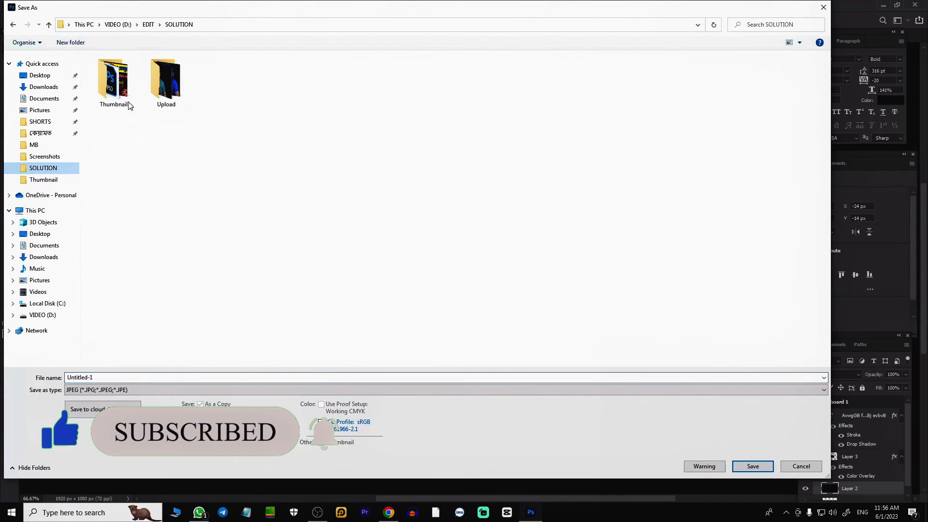
double_click(113, 80)
double_click(114, 377)
text(Make Thumbnail)
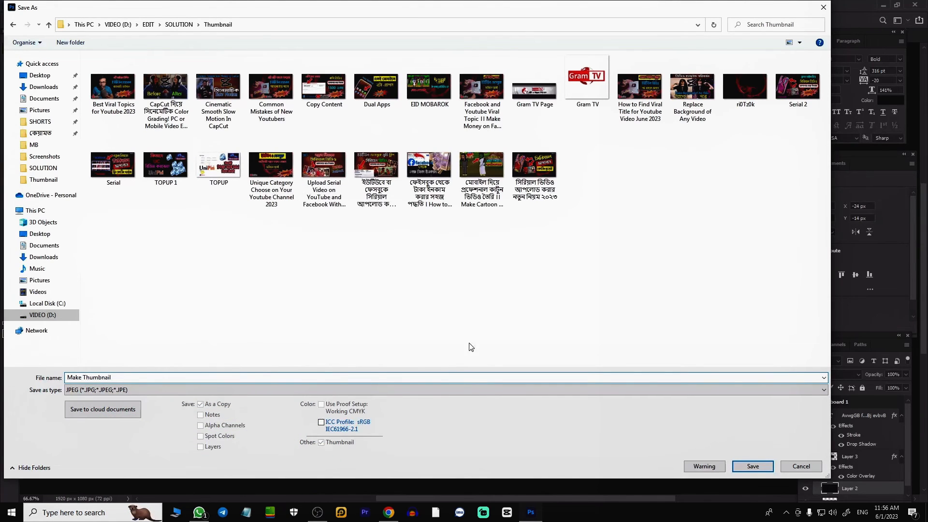
click(753, 468)
click(516, 127)
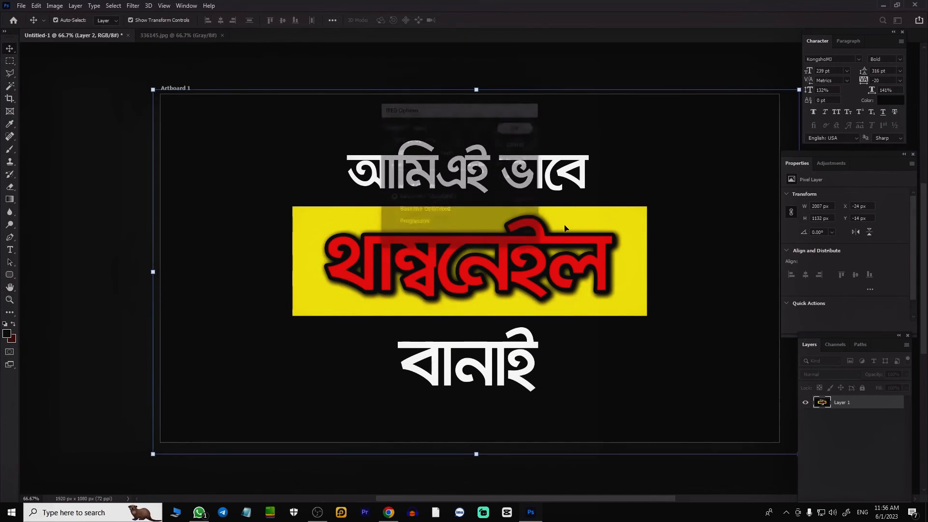
Step: Quit Photoshop without saving the changes to Untitled-1
click(914, 6)
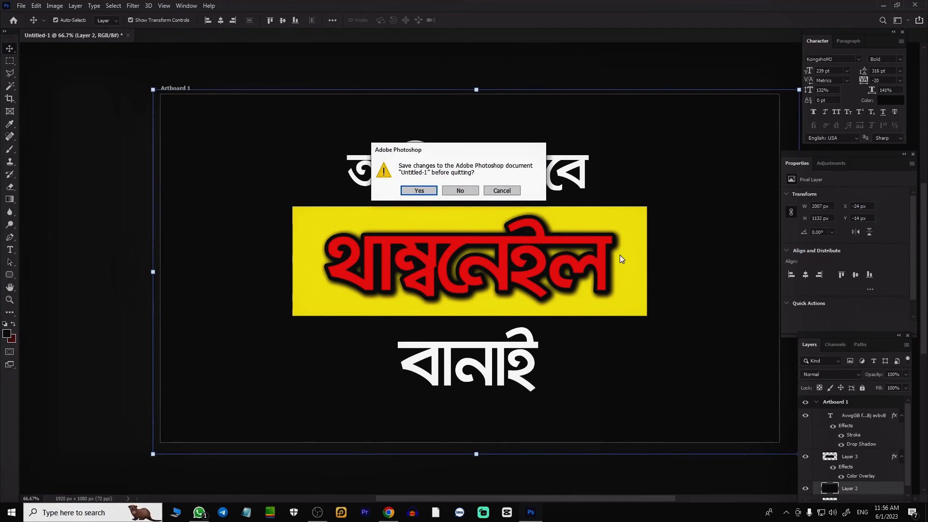
click(461, 191)
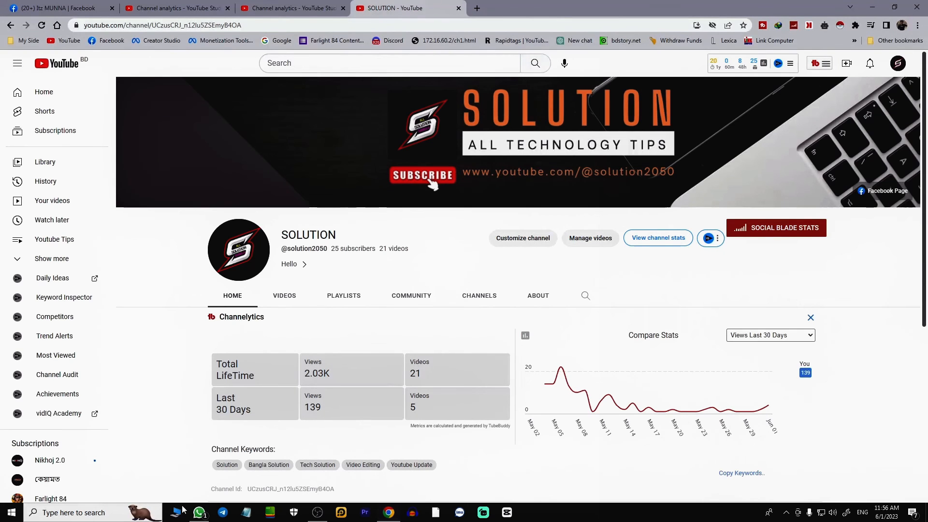
Step: Switch to File Explorer, view the Make Thumbnail image from the SOLUTION Thumbnail folder, and close the viewer and the folder window
click(175, 513)
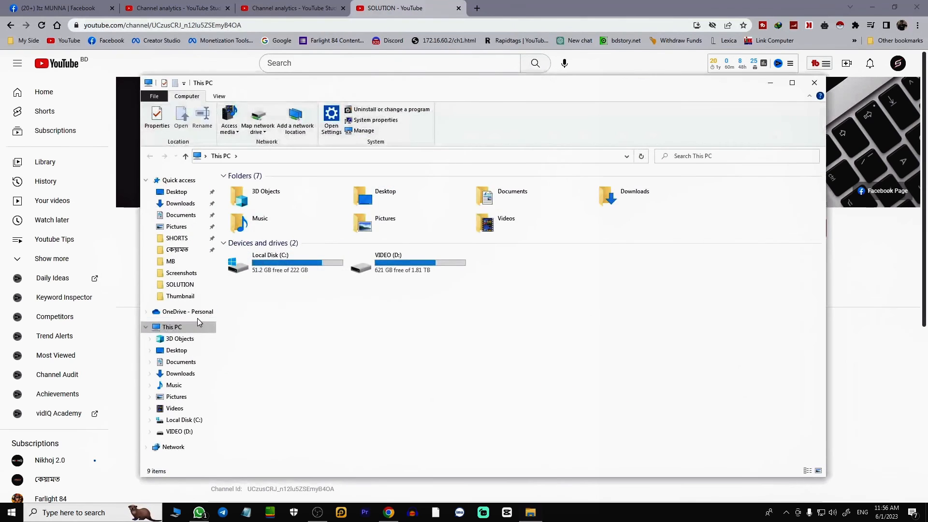
click(179, 285)
double_click(252, 201)
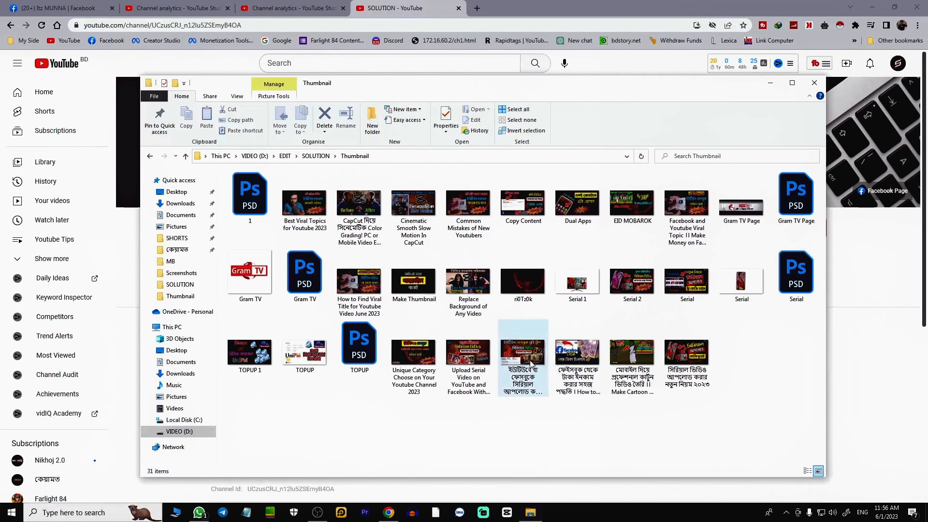
double_click(414, 280)
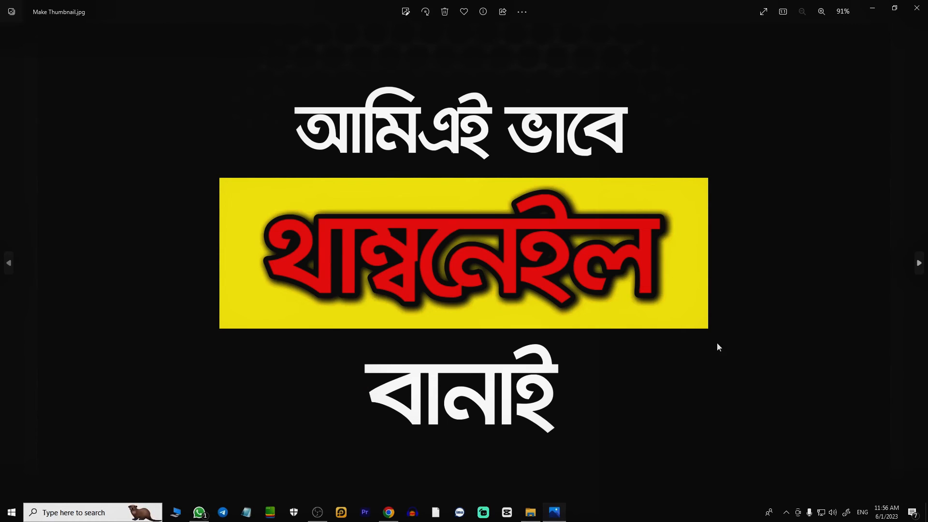
click(918, 11)
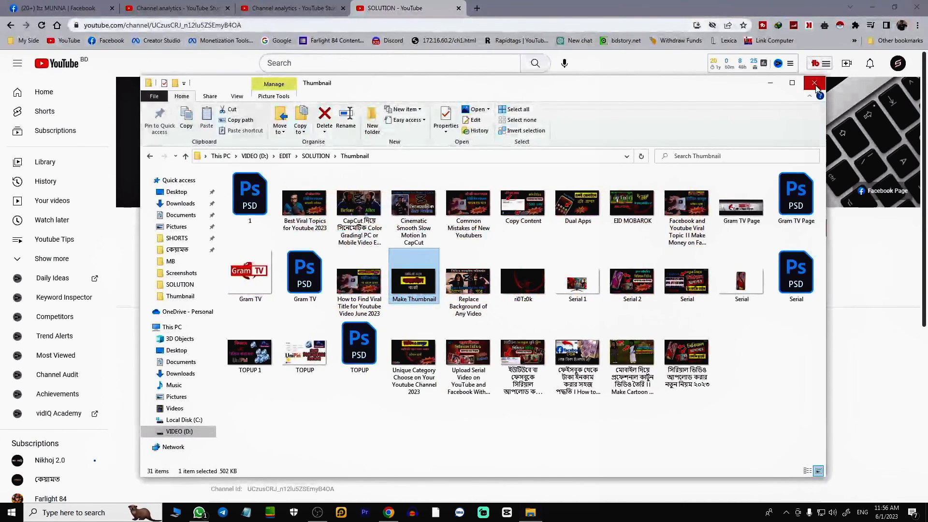
click(815, 83)
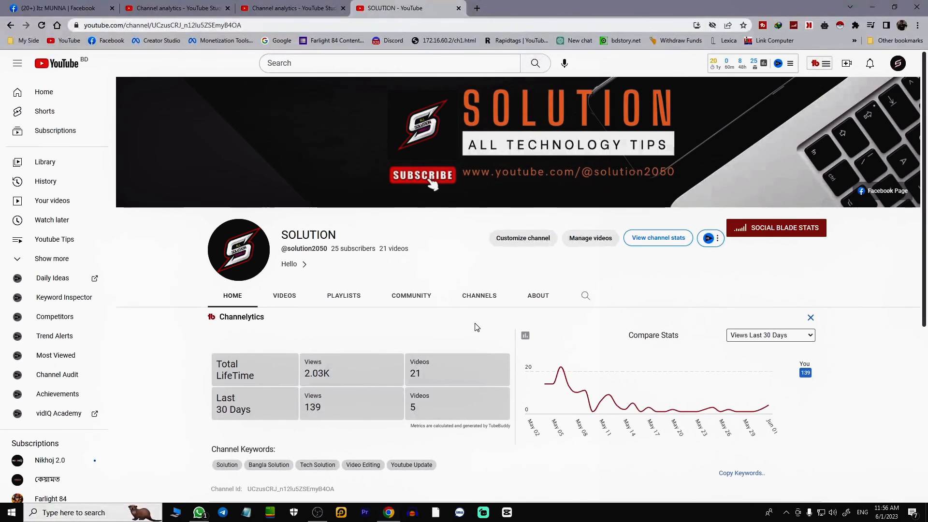